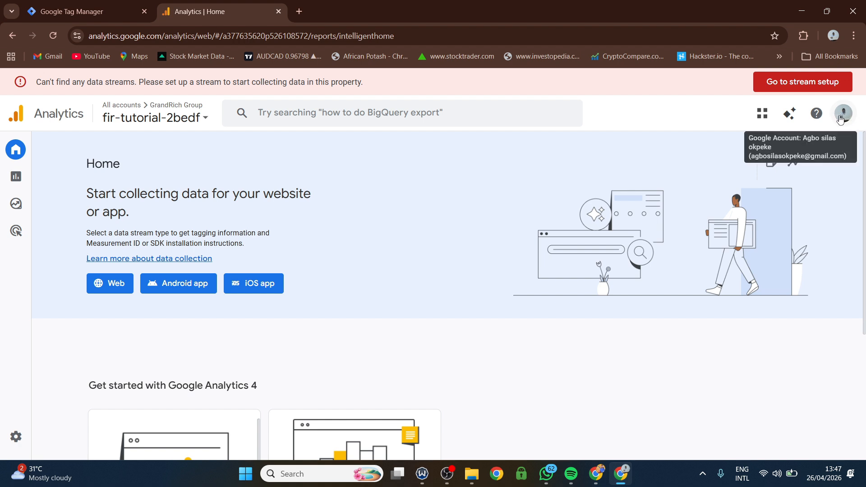
Step: Switch to the second of the other Google accounts listed and start setting up Analytics measurement
{"action": "left_click", "coordinate": [846, 114]}
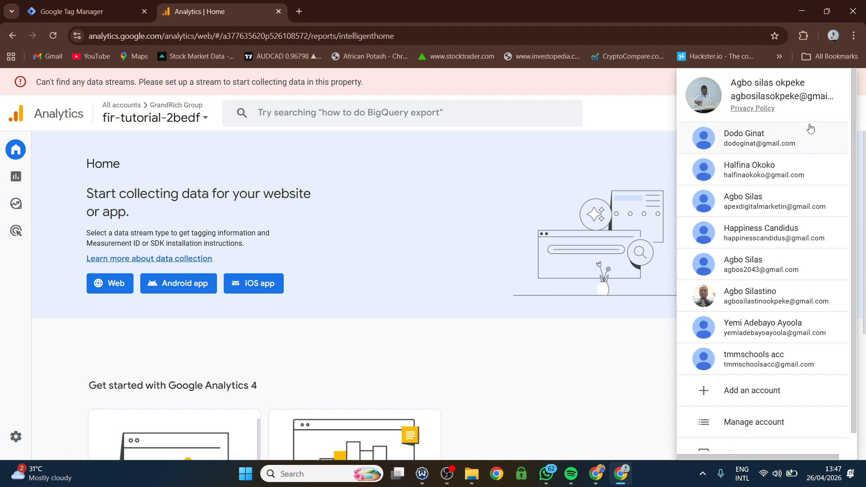
{"action": "left_click", "coordinate": [750, 174]}
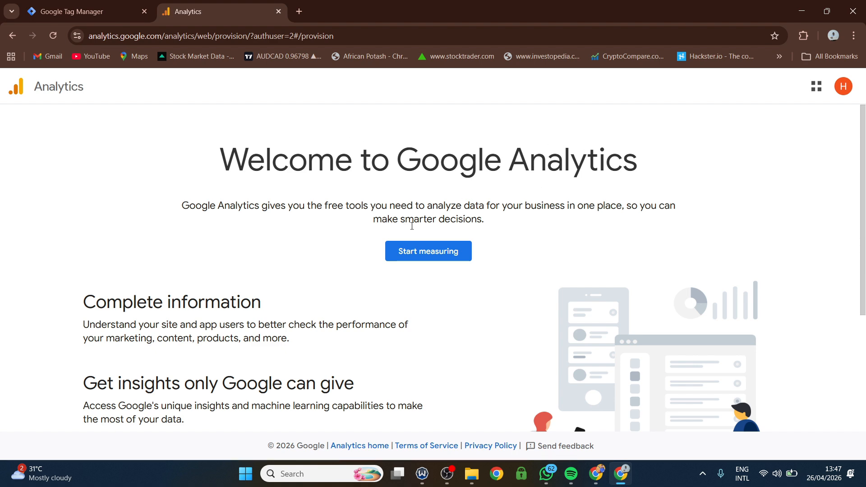
{"action": "scroll", "coordinate": [408, 239], "scroll_direction": "down", "scroll_amount": 4}
{"action": "scroll", "coordinate": [460, 208], "scroll_direction": "up", "scroll_amount": 4}
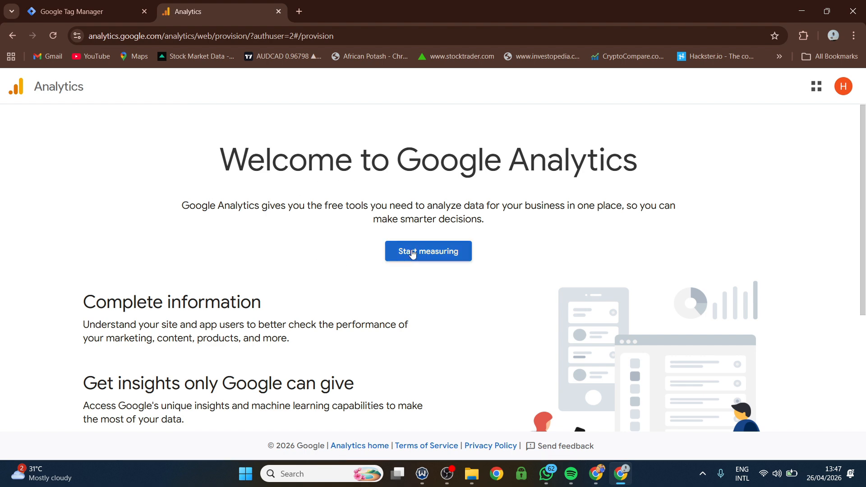
{"action": "scroll", "coordinate": [408, 249], "scroll_direction": "down", "scroll_amount": 4}
{"action": "scroll", "coordinate": [433, 262], "scroll_direction": "up", "scroll_amount": 4}
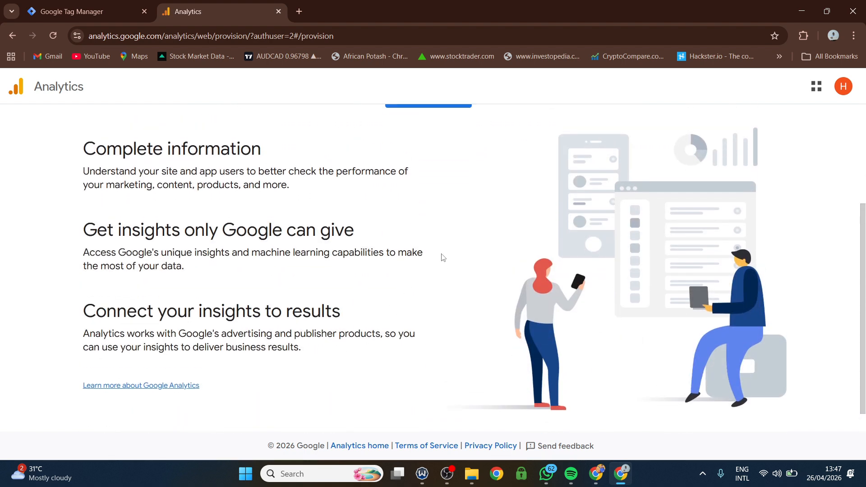
{"action": "left_click", "coordinate": [414, 243]}
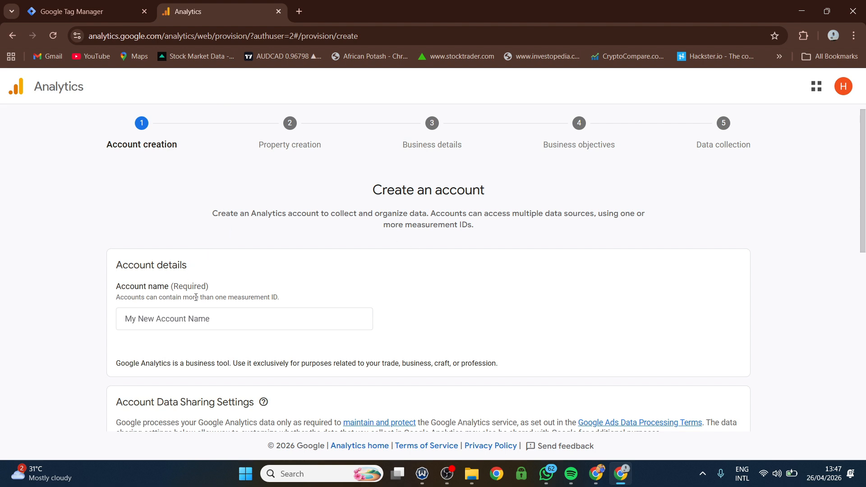
Step: Enter Spreemkt as the new Analytics account name
{"action": "scroll", "coordinate": [135, 289], "scroll_direction": "down", "scroll_amount": 1}
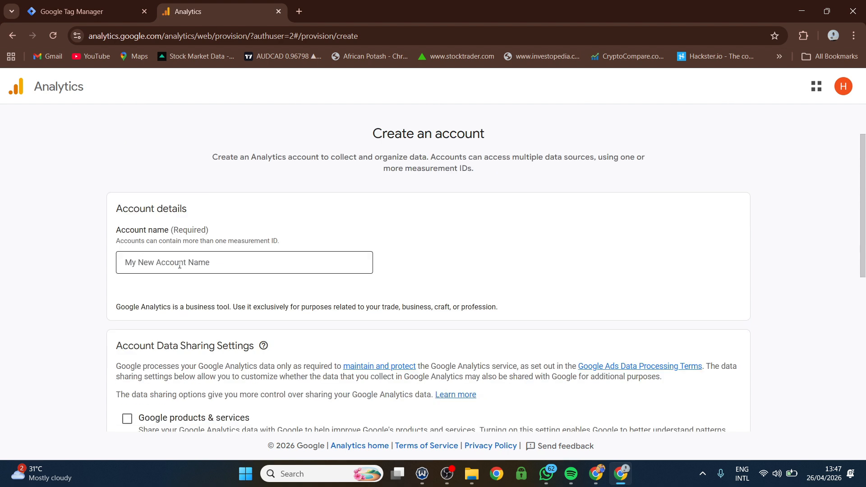
{"action": "left_click", "coordinate": [176, 263]}
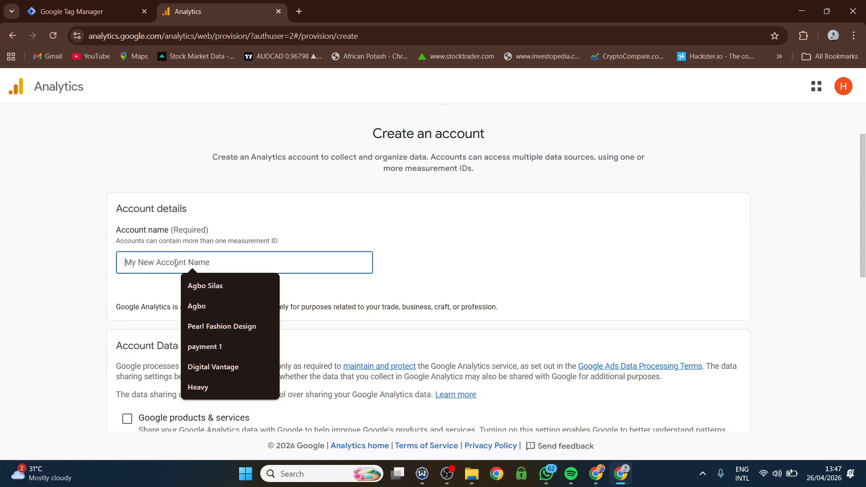
{"action": "type", "text": "Sp"}
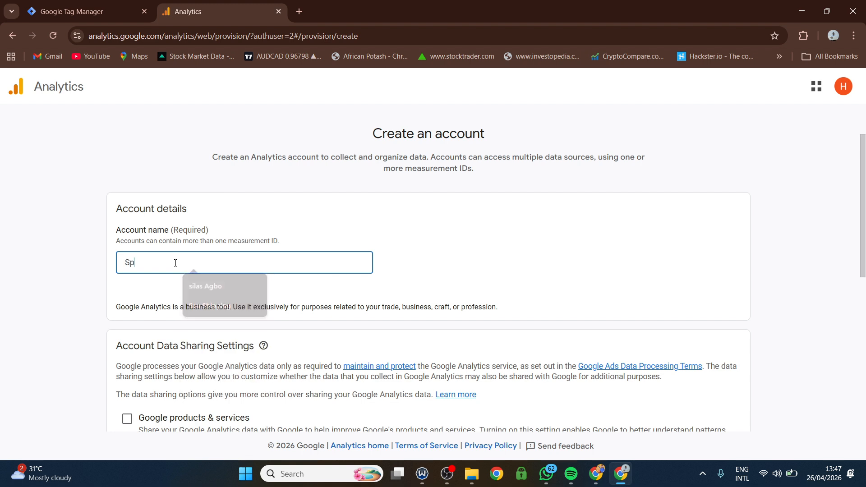
{"action": "type", "text": "reemke"}
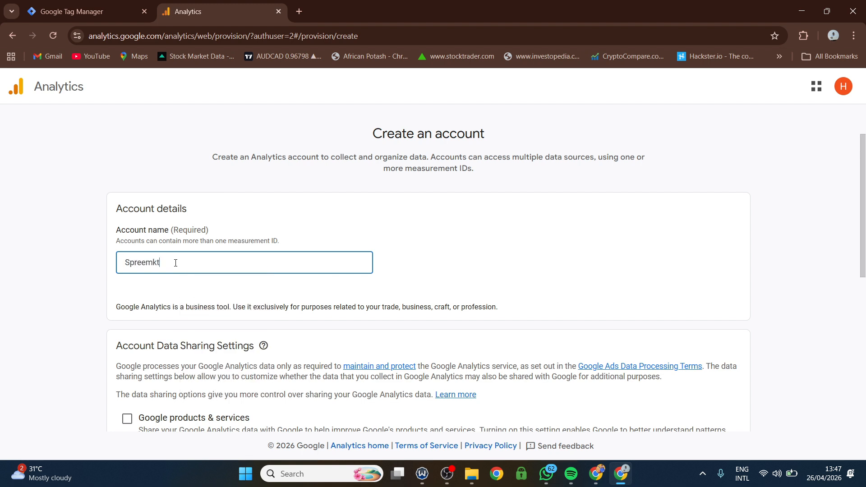
{"action": "left_click", "coordinate": [227, 295]}
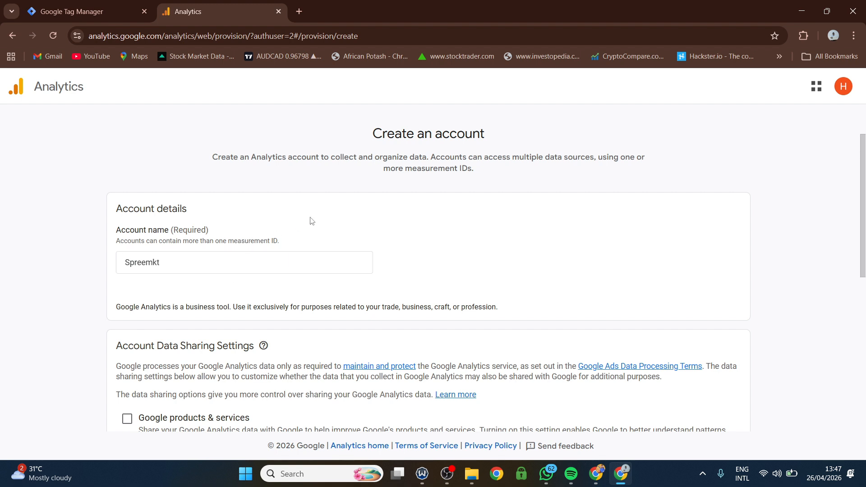
Step: Review the account data sharing settings, keep the default selections and proceed to property creation
{"action": "scroll", "coordinate": [257, 214], "scroll_direction": "down", "scroll_amount": 1}
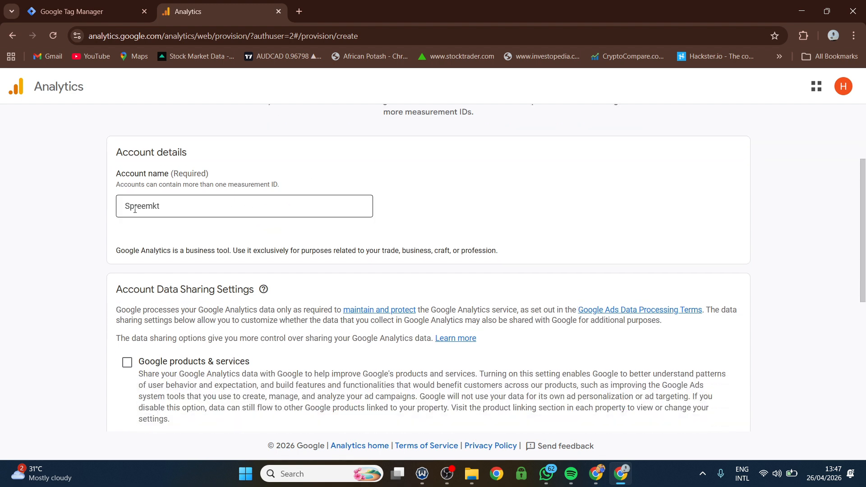
{"action": "scroll", "coordinate": [234, 230], "scroll_direction": "down", "scroll_amount": 2}
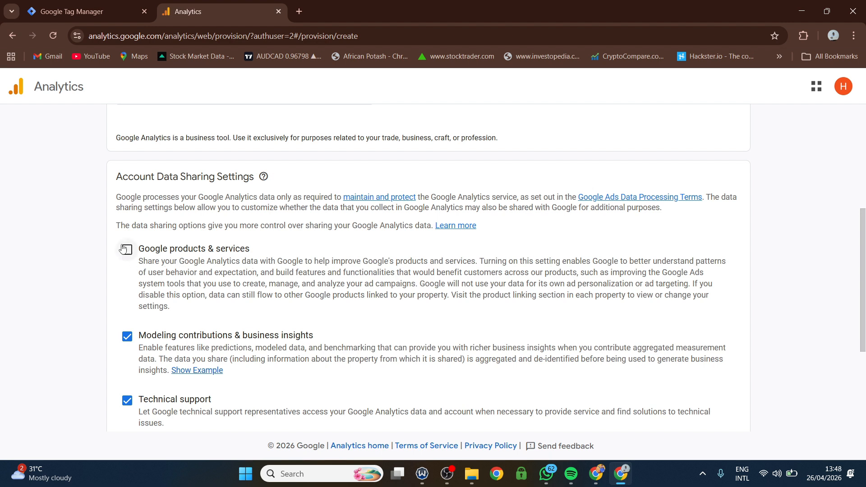
{"action": "scroll", "coordinate": [264, 272], "scroll_direction": "down", "scroll_amount": 4}
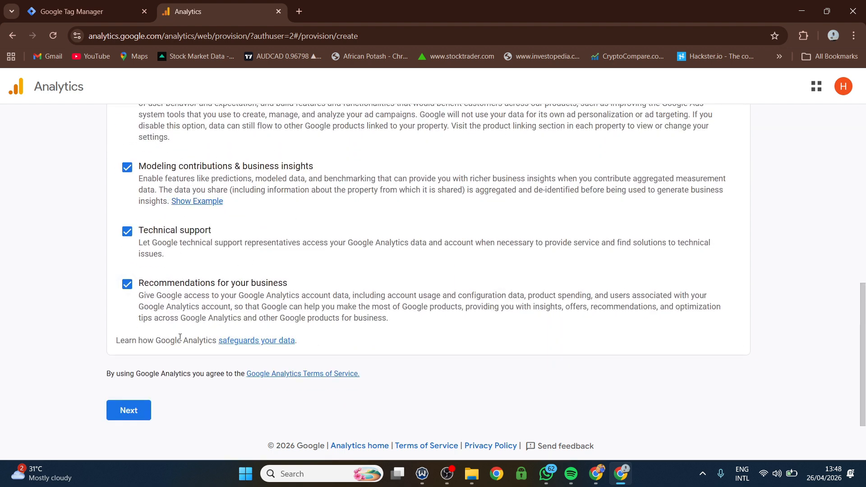
{"action": "scroll", "coordinate": [130, 403], "scroll_direction": "down", "scroll_amount": 1}
{"action": "left_click", "coordinate": [132, 400]}
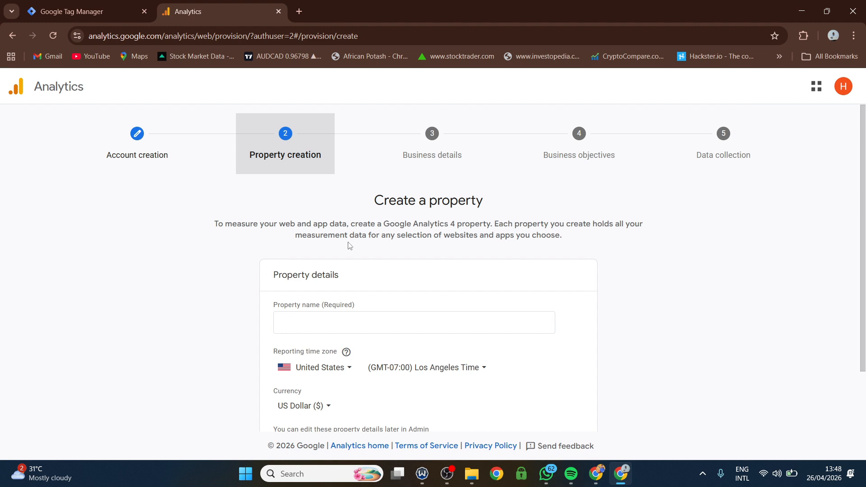
Step: Name the property "spreemkt Tutorial" and open the country choices for the reporting time zone
{"action": "scroll", "coordinate": [351, 248], "scroll_direction": "down", "scroll_amount": 2}
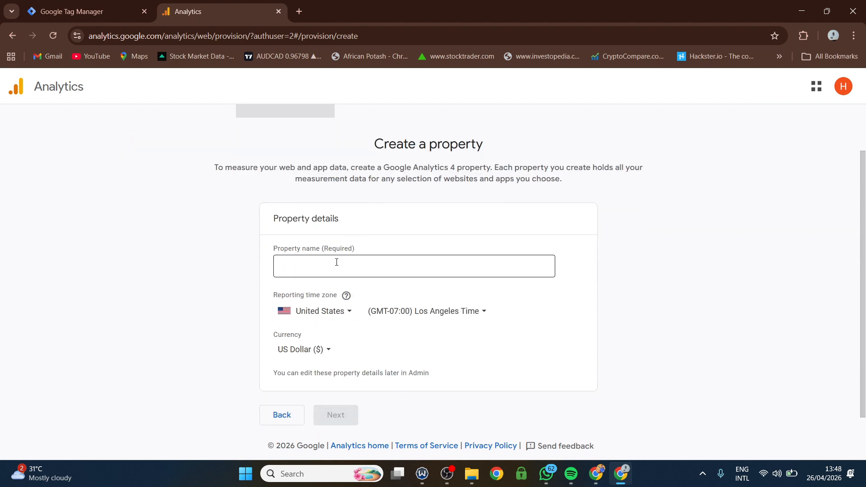
{"action": "left_click", "coordinate": [303, 267]}
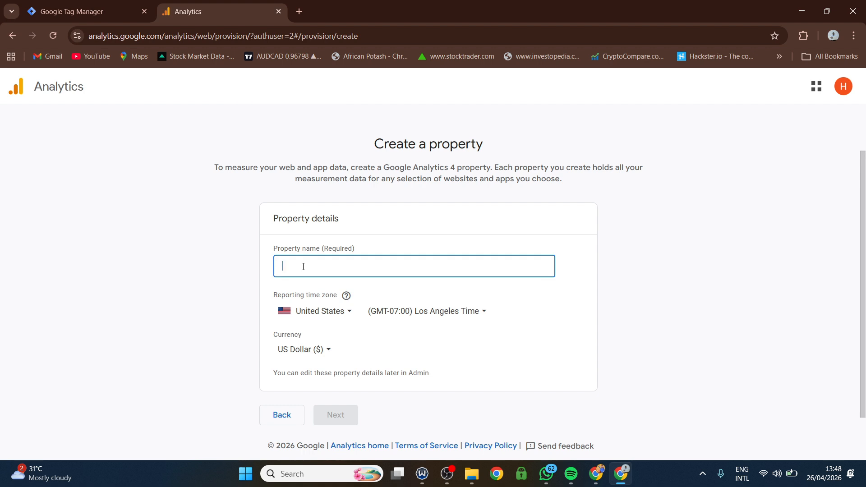
{"action": "type", "text": "spreemk"}
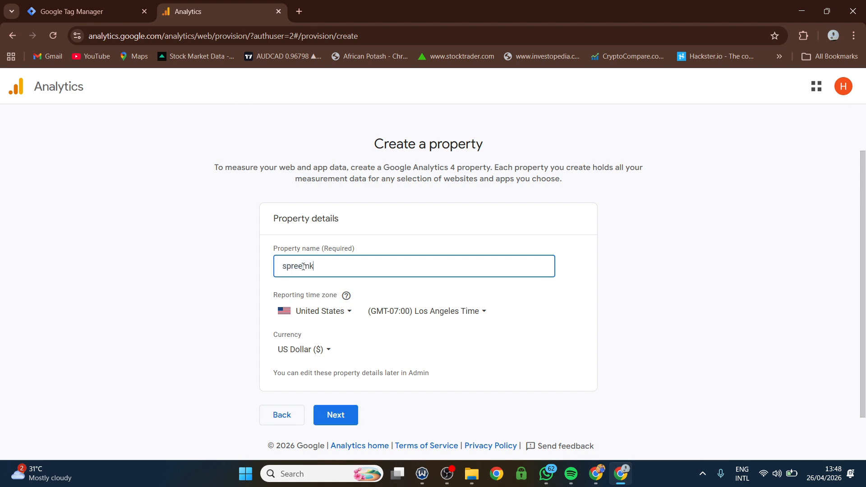
{"action": "type", "text": "t Tutorial"}
{"action": "left_click", "coordinate": [343, 315]}
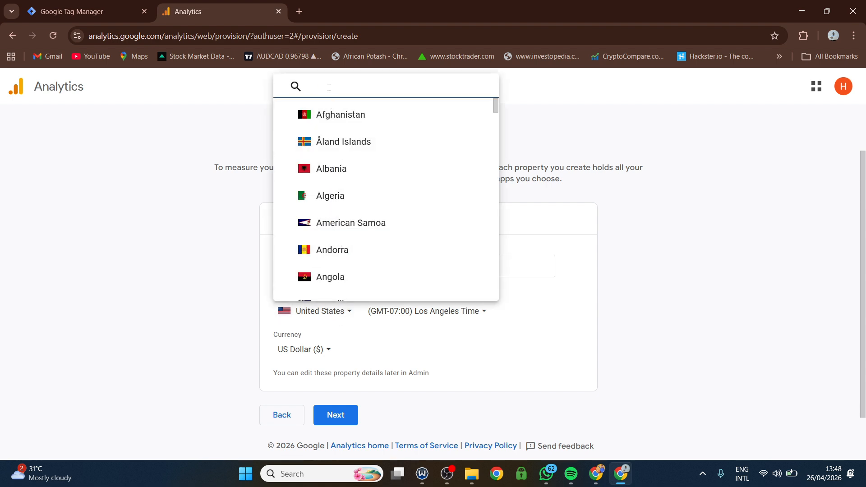
{"action": "type", "text": "lagos"}
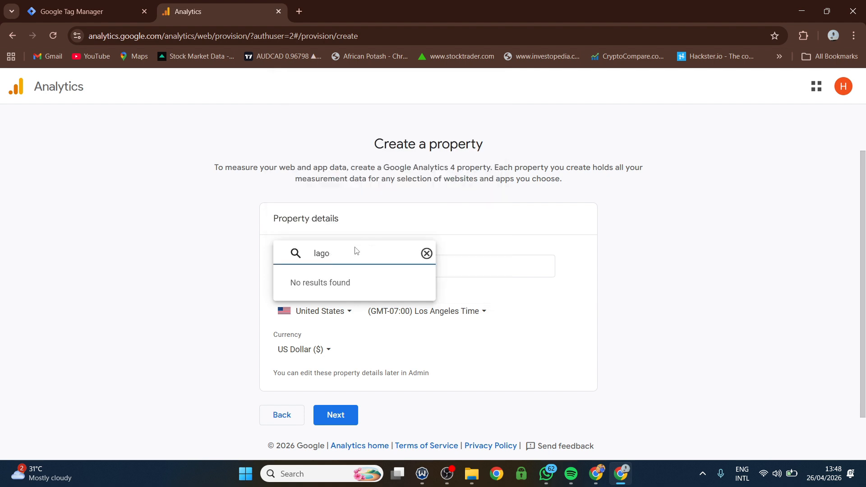
{"action": "key", "text": "BackSpace"}
{"action": "key", "text": "BackSpace"}
{"action": "key", "text": "BackSpace"}
{"action": "key", "text": "BackSpace"}
{"action": "type", "text": "wa"}
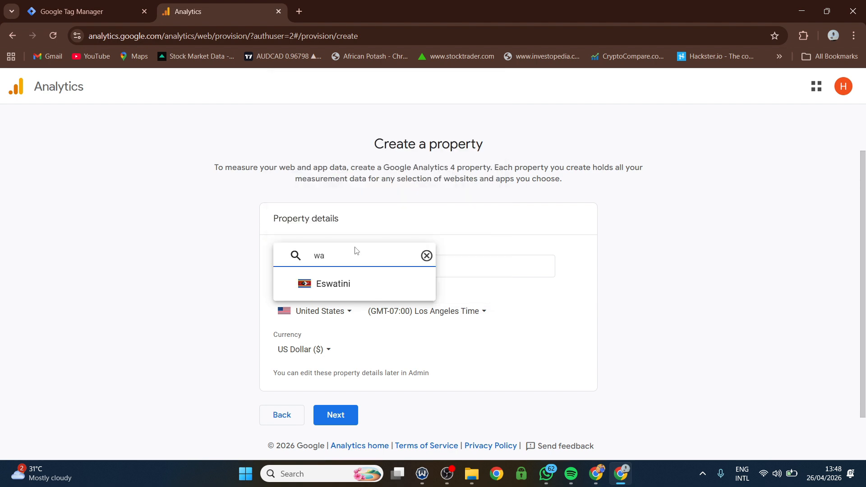
{"action": "key", "text": "BackSpace"}
{"action": "key", "text": "BackSpace"}
Step: Find and choose Nigeria as the country for the property's reporting time zone
{"action": "type", "text": "nige"}
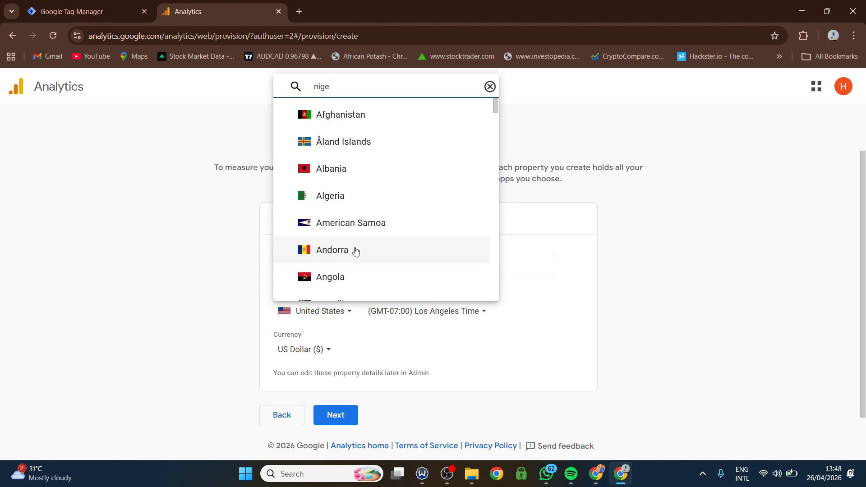
{"action": "type", "text": "r"}
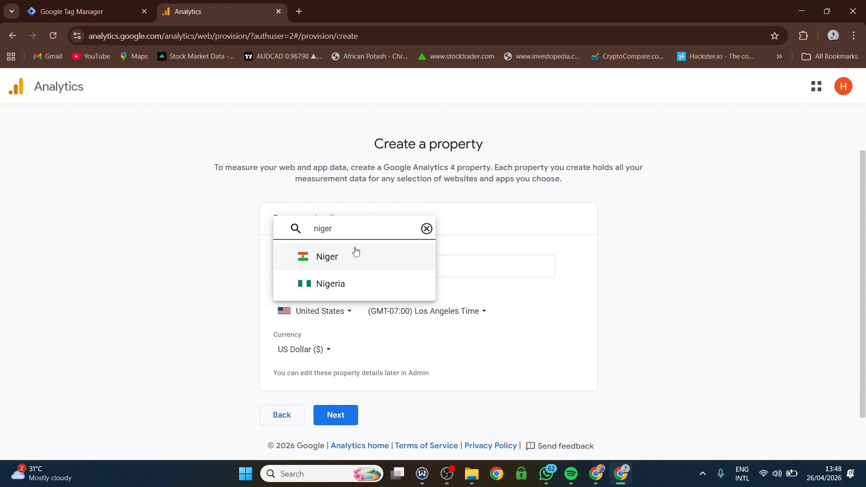
{"action": "left_click", "coordinate": [345, 289]}
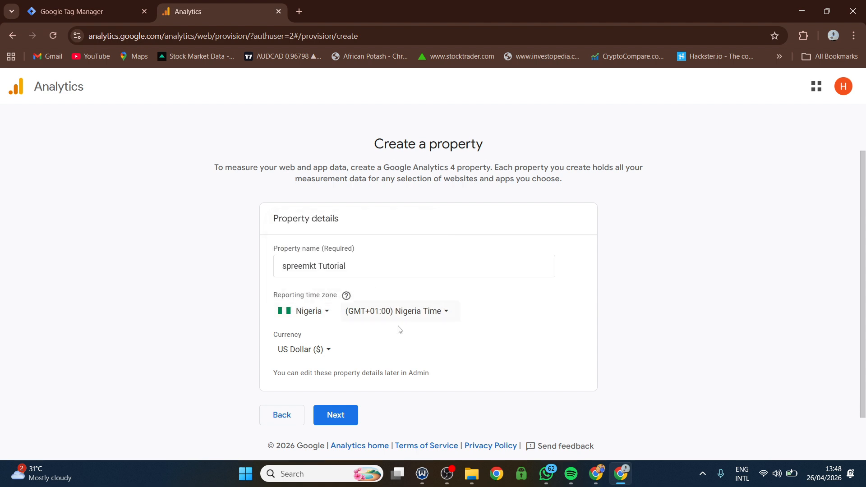
Step: Set the property's currency to Nigerian Naira (₦) and proceed to the business details
{"action": "scroll", "coordinate": [369, 336], "scroll_direction": "down", "scroll_amount": 1}
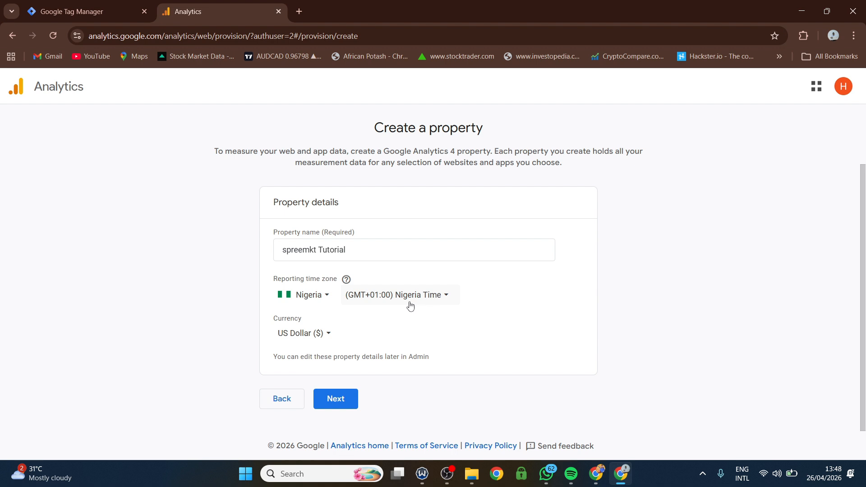
{"action": "left_click", "coordinate": [326, 337]}
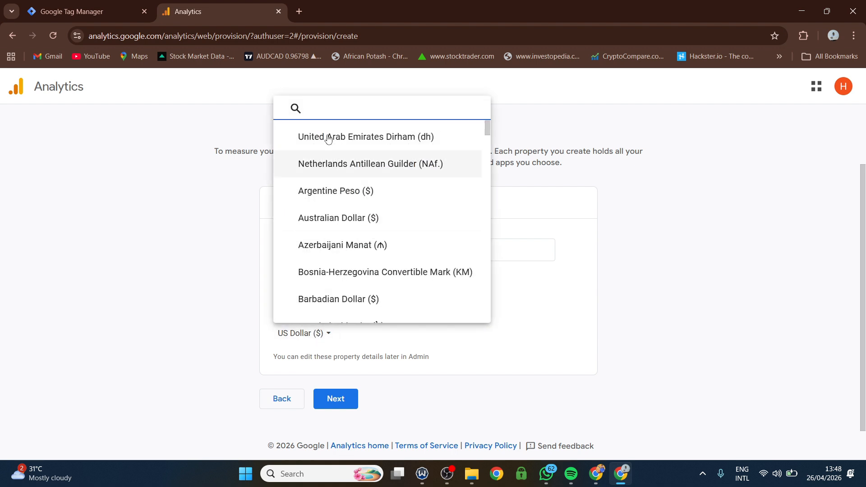
{"action": "type", "text": "n"}
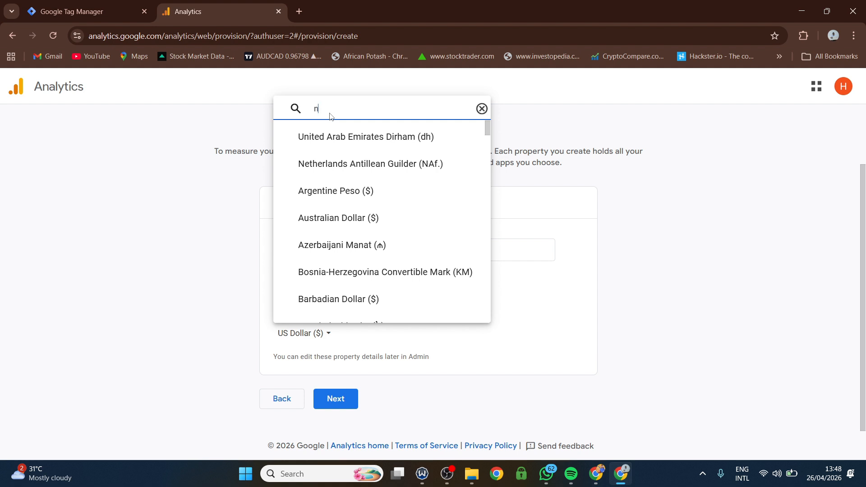
{"action": "type", "text": "aira"}
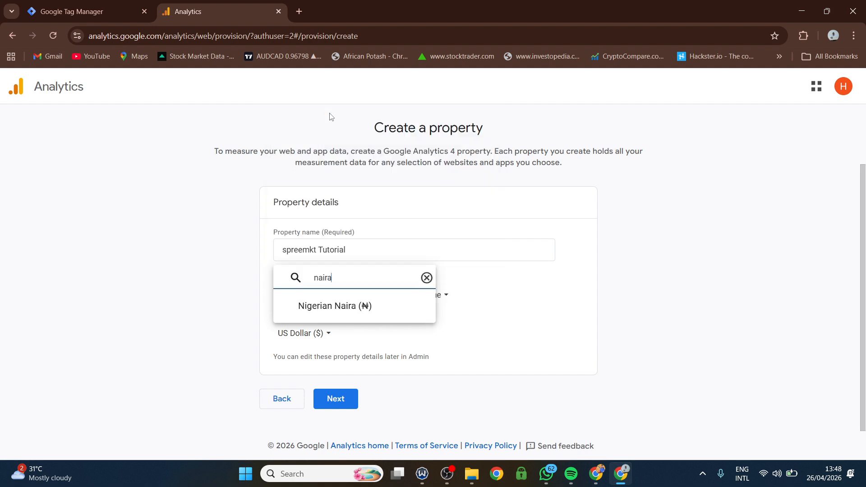
{"action": "left_click", "coordinate": [336, 313]}
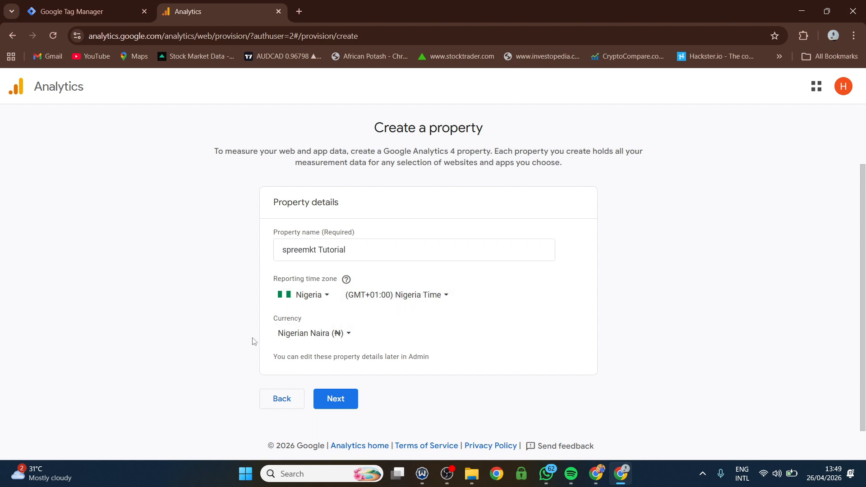
{"action": "left_click", "coordinate": [341, 403]}
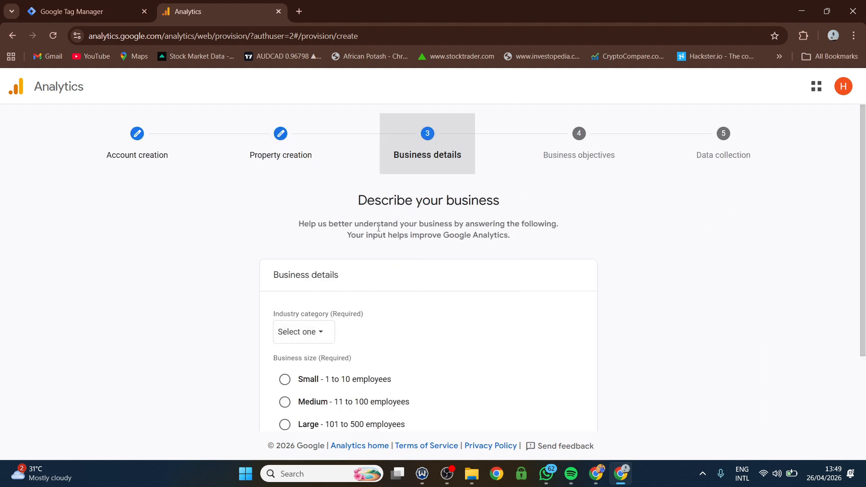
Step: Open the industry category choices in the business details
{"action": "scroll", "coordinate": [377, 225], "scroll_direction": "down", "scroll_amount": 1}
{"action": "scroll", "coordinate": [377, 225], "scroll_direction": "down", "scroll_amount": 1}
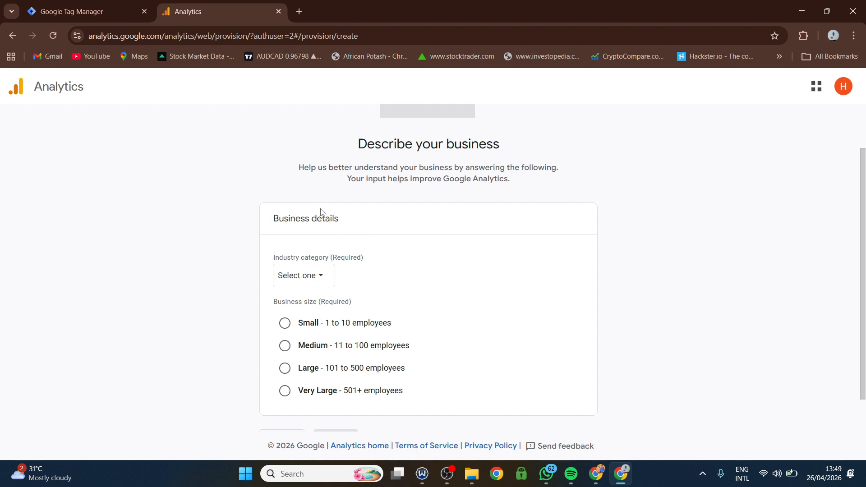
{"action": "left_click", "coordinate": [327, 279]}
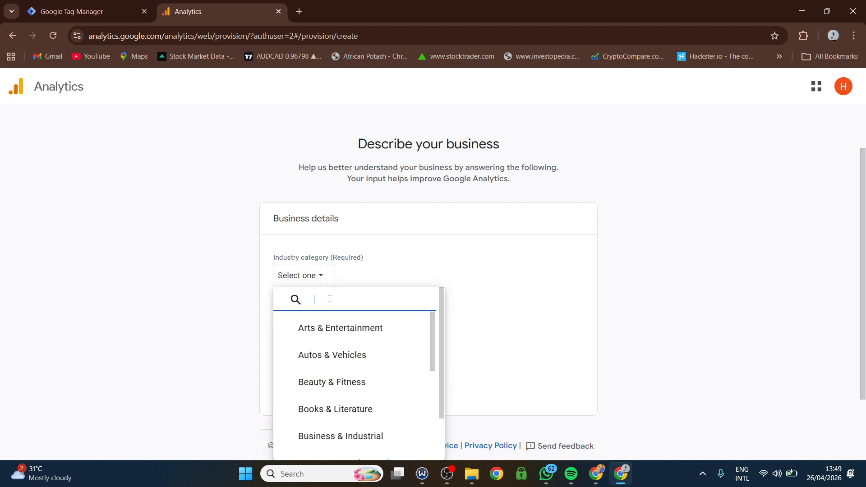
Step: Search the industry categories for "mark" and "adv", and clear the search
{"action": "type", "text": "m"}
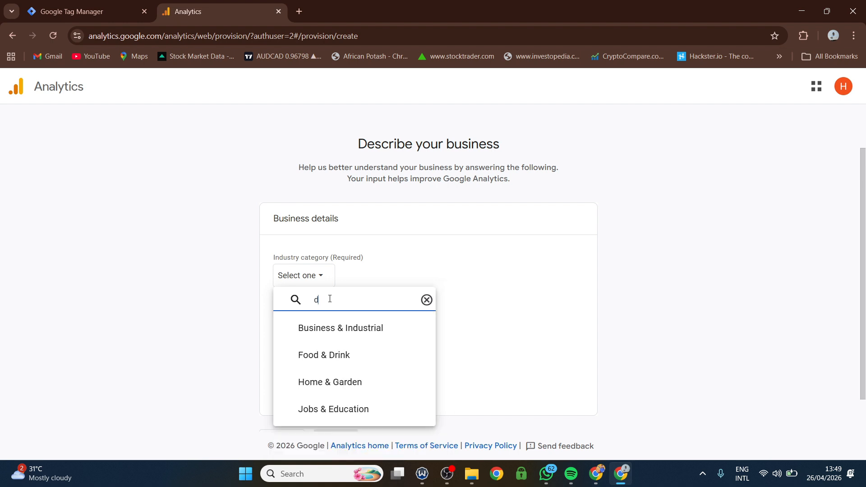
{"action": "key", "text": "BackSpace"}
{"action": "type", "text": "mark"}
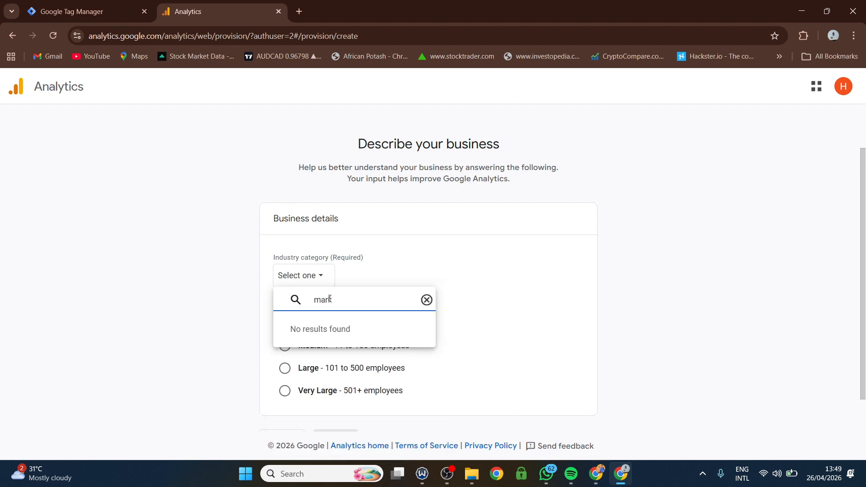
{"action": "key", "text": "BackSpace"}
{"action": "type", "text": "adv"}
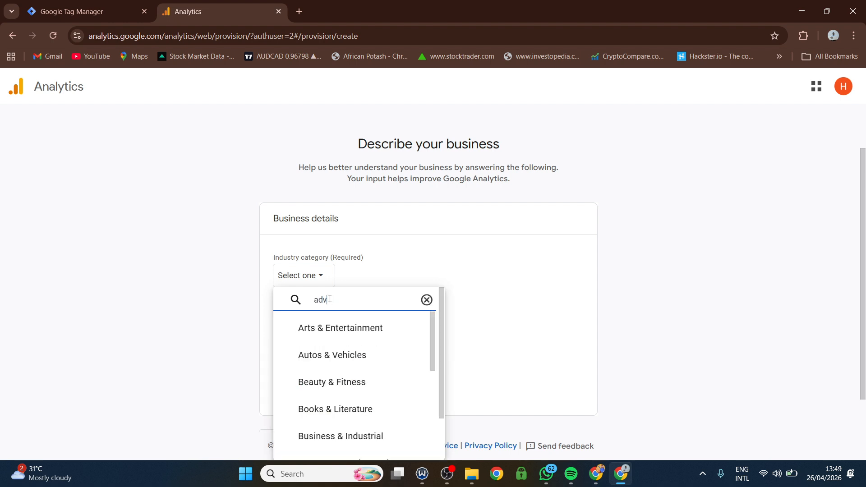
{"action": "key", "text": "BackSpace"}
{"action": "key", "text": "BackSpace"}
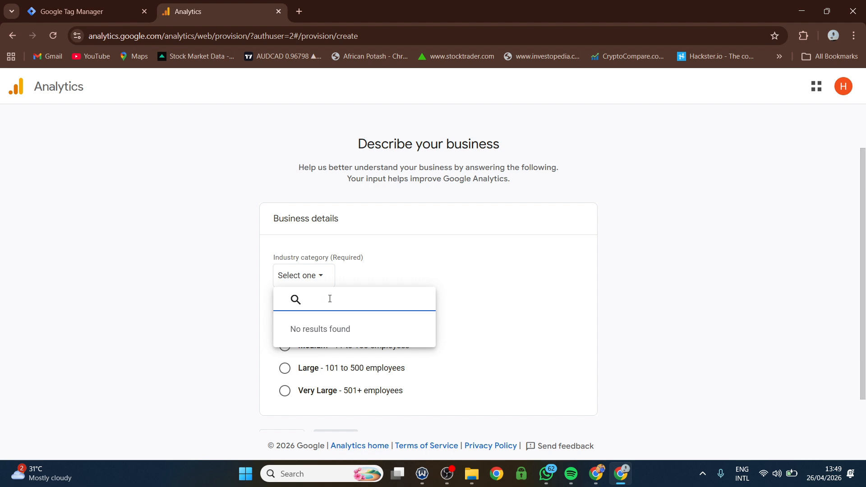
Step: Find and choose Other Business Activity as the industry category
{"action": "scroll", "coordinate": [336, 380], "scroll_direction": "down", "scroll_amount": 3}
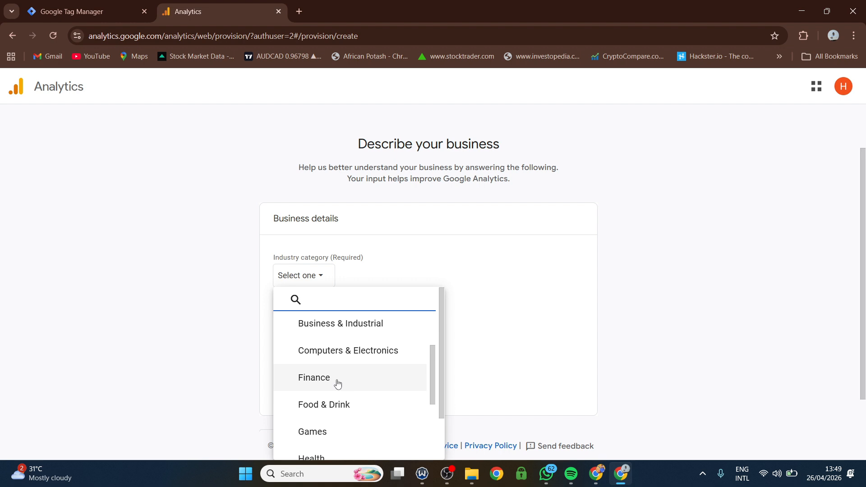
{"action": "scroll", "coordinate": [337, 384], "scroll_direction": "down", "scroll_amount": 2}
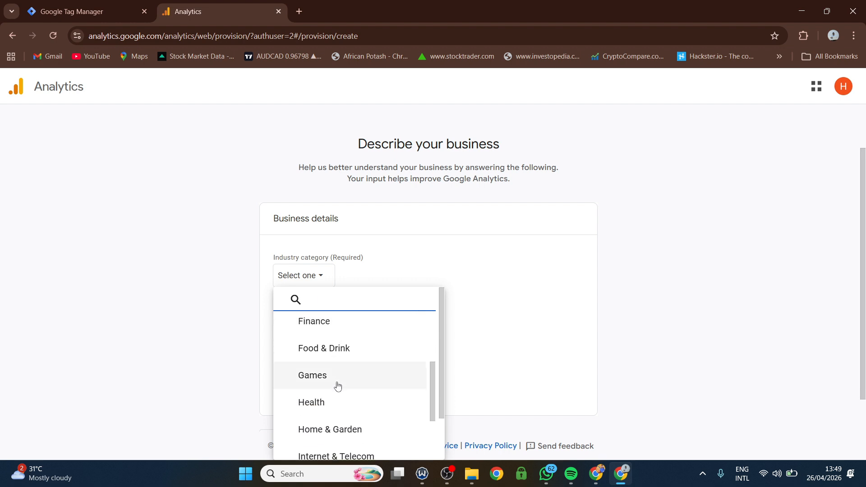
{"action": "scroll", "coordinate": [337, 386], "scroll_direction": "down", "scroll_amount": 2}
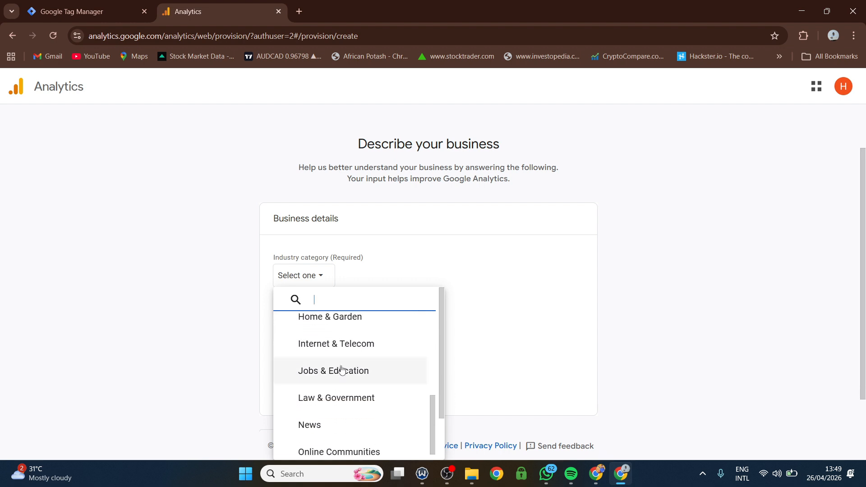
{"action": "scroll", "coordinate": [342, 370], "scroll_direction": "down", "scroll_amount": 1}
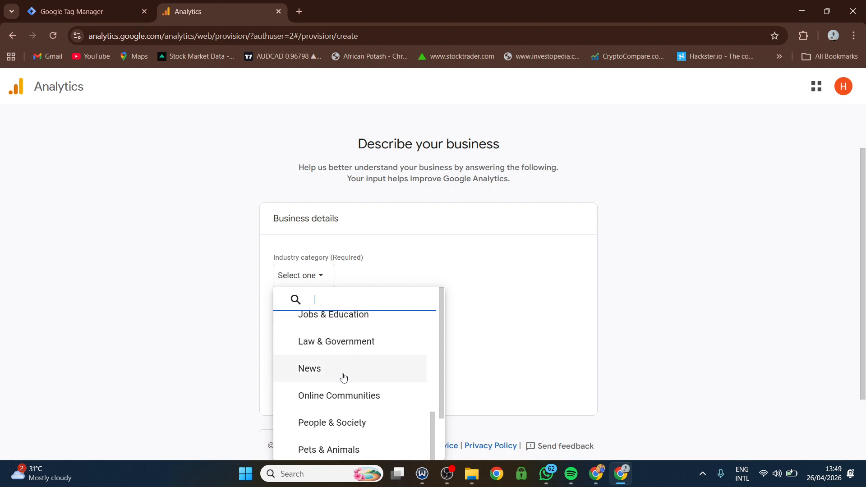
{"action": "scroll", "coordinate": [343, 377], "scroll_direction": "down", "scroll_amount": 2}
{"action": "scroll", "coordinate": [343, 381], "scroll_direction": "down", "scroll_amount": 2}
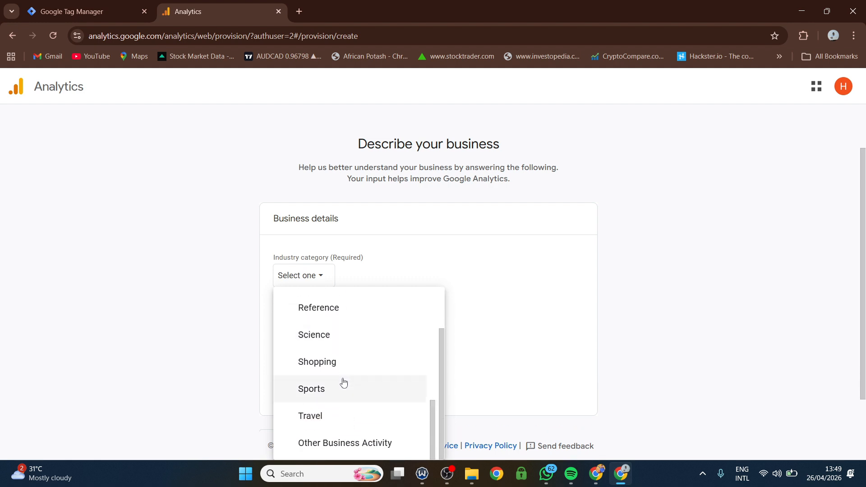
{"action": "left_click", "coordinate": [346, 444]}
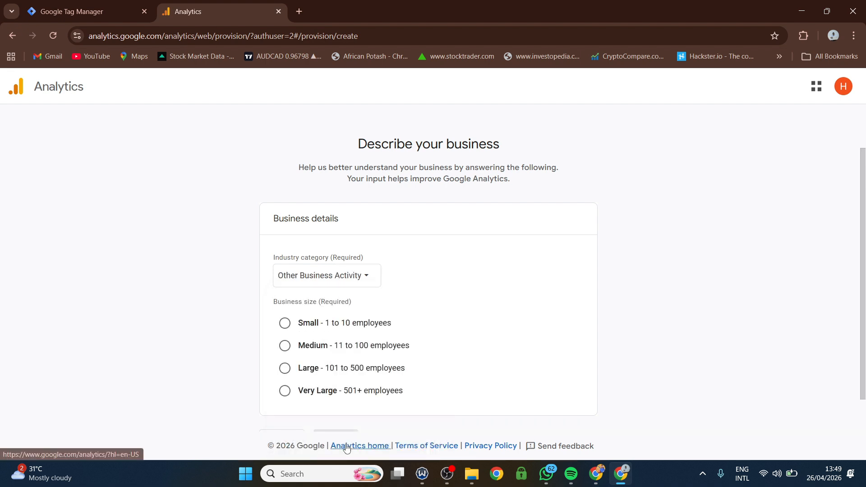
Step: Set the business size to Small (1 to 10 employees) and proceed to the business objectives
{"action": "left_click", "coordinate": [286, 325]}
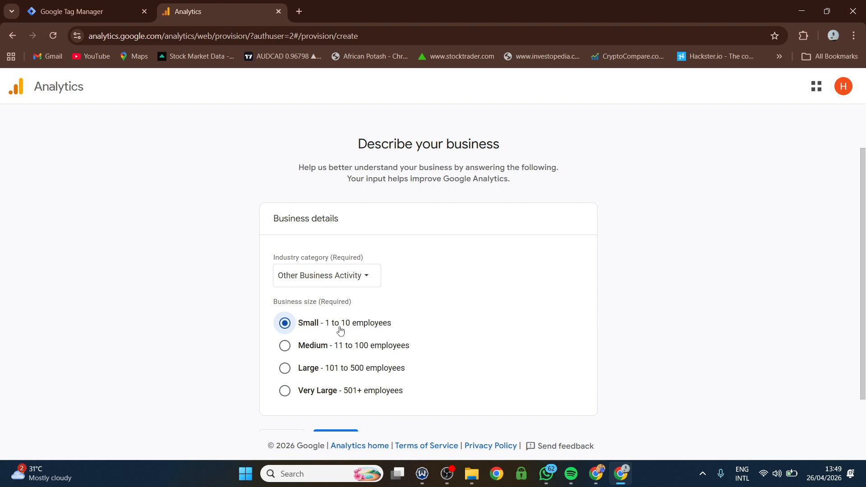
{"action": "scroll", "coordinate": [367, 347], "scroll_direction": "down", "scroll_amount": 1}
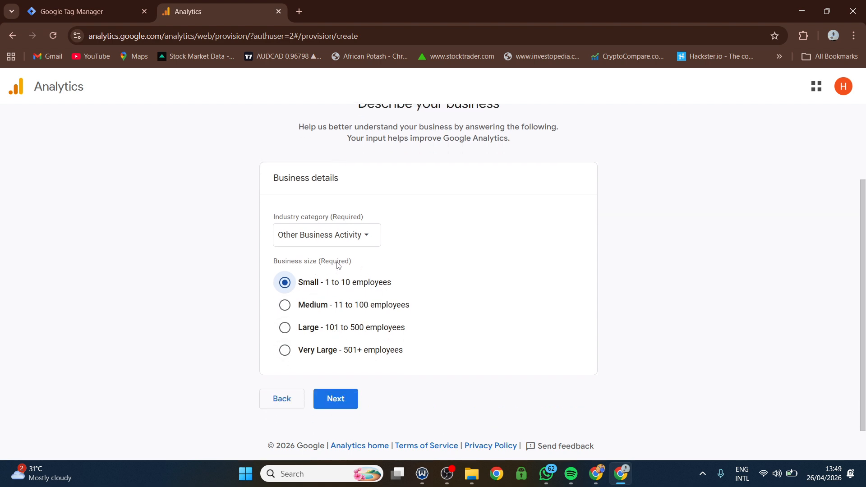
{"action": "left_click", "coordinate": [344, 400]}
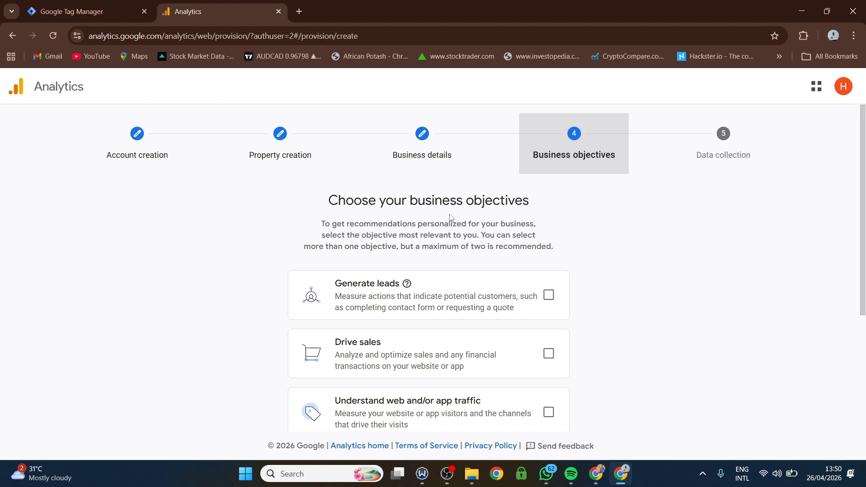
Step: Select the objectives Generate leads, Drive sales, Understand web and/or app traffic, and View user engagement & retention, and create the property
{"action": "scroll", "coordinate": [496, 249], "scroll_direction": "down", "scroll_amount": 3}
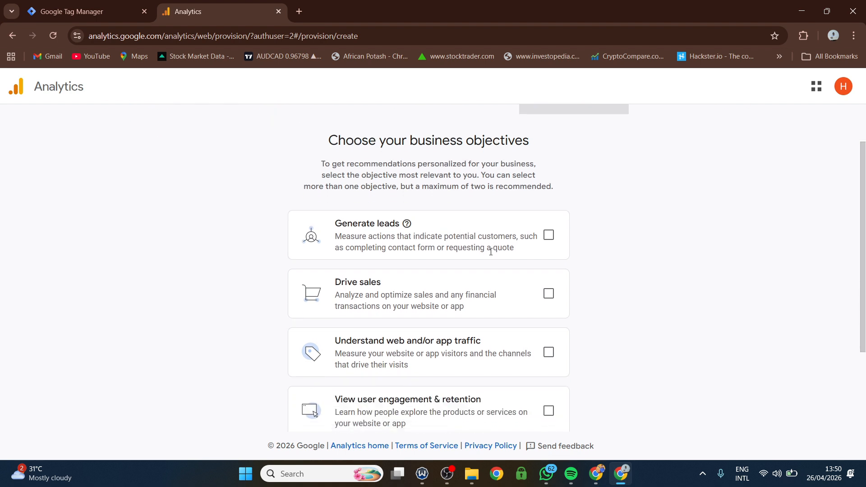
{"action": "left_click", "coordinate": [549, 183]}
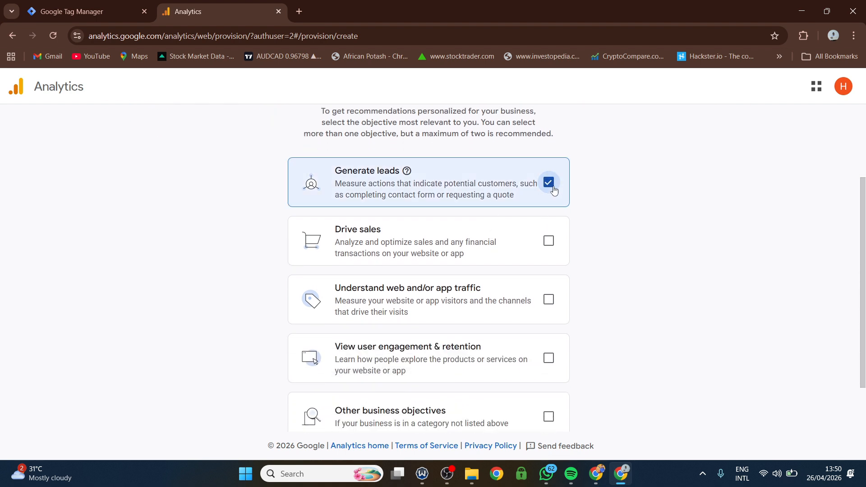
{"action": "left_click", "coordinate": [551, 242]}
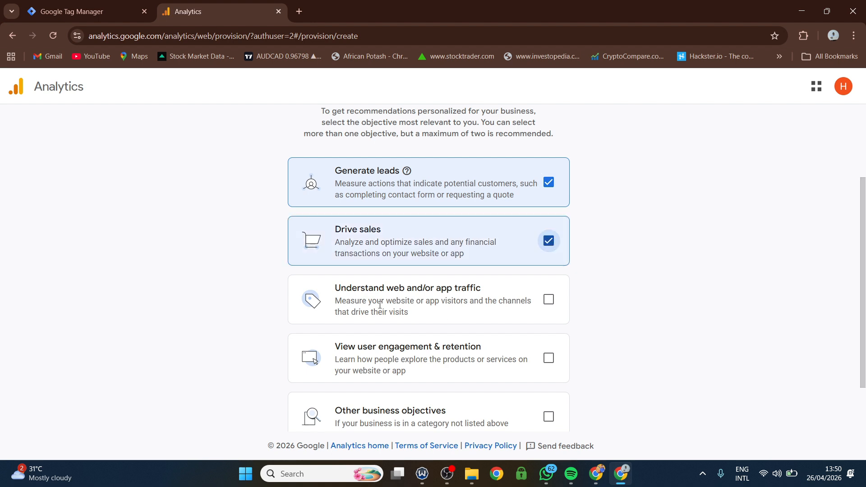
{"action": "left_click", "coordinate": [549, 300]}
{"action": "scroll", "coordinate": [514, 329], "scroll_direction": "down", "scroll_amount": 1}
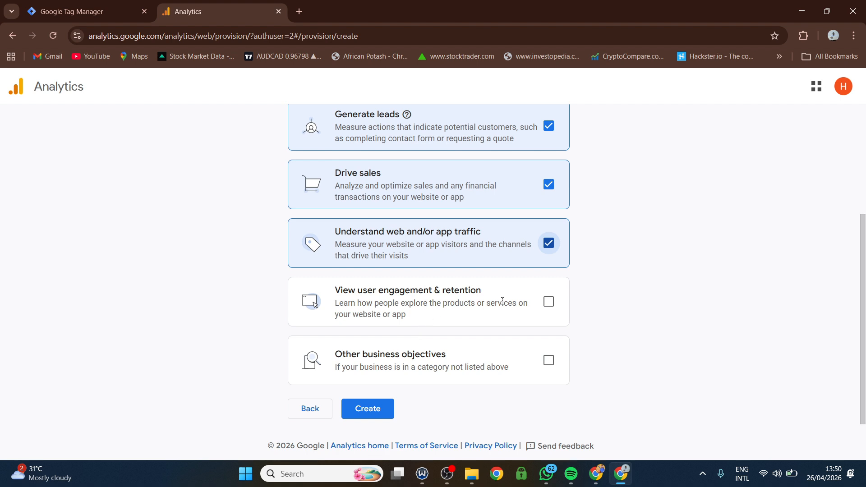
{"action": "left_click", "coordinate": [548, 301]}
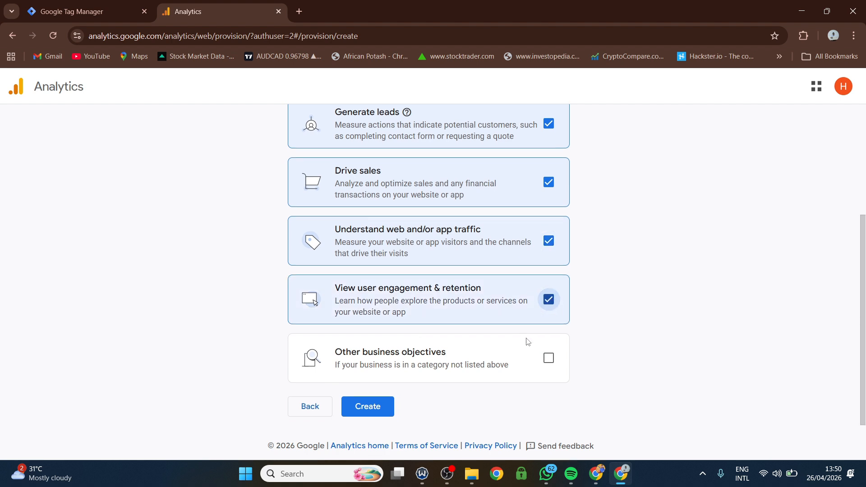
{"action": "scroll", "coordinate": [529, 342], "scroll_direction": "down", "scroll_amount": 1}
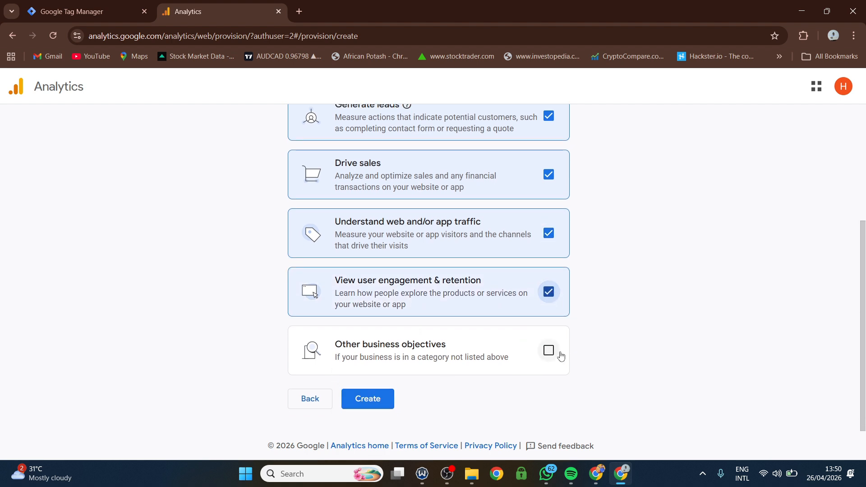
{"action": "left_click", "coordinate": [372, 402]}
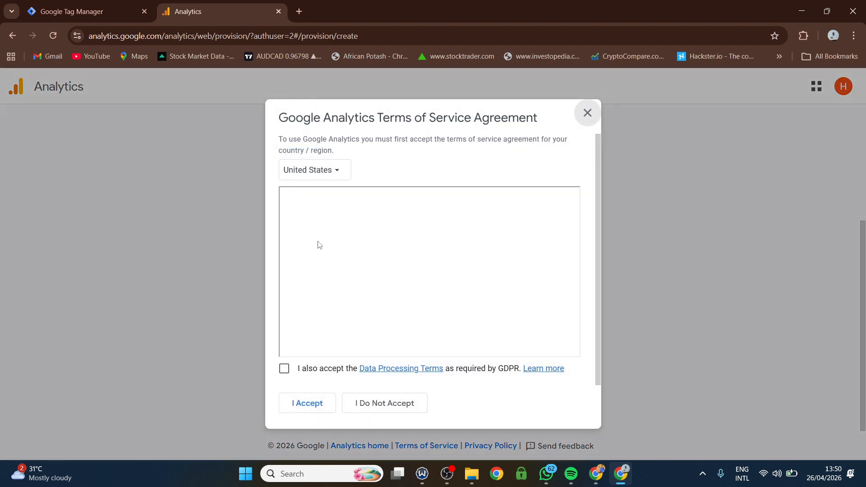
Step: Accept the Terms of Service Agreement including the Data Processing Terms, and choose Web as the data collection platform
{"action": "scroll", "coordinate": [415, 216], "scroll_direction": "down", "scroll_amount": 1}
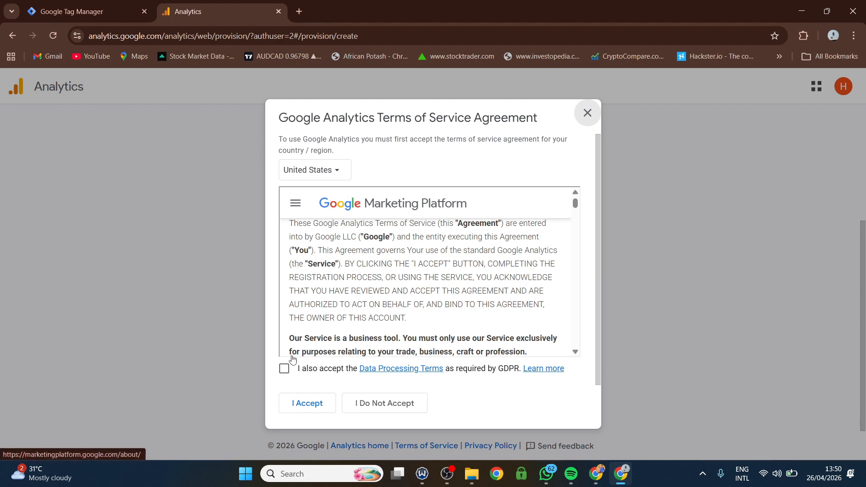
{"action": "left_click", "coordinate": [284, 368]}
{"action": "scroll", "coordinate": [434, 249], "scroll_direction": "down", "scroll_amount": 5}
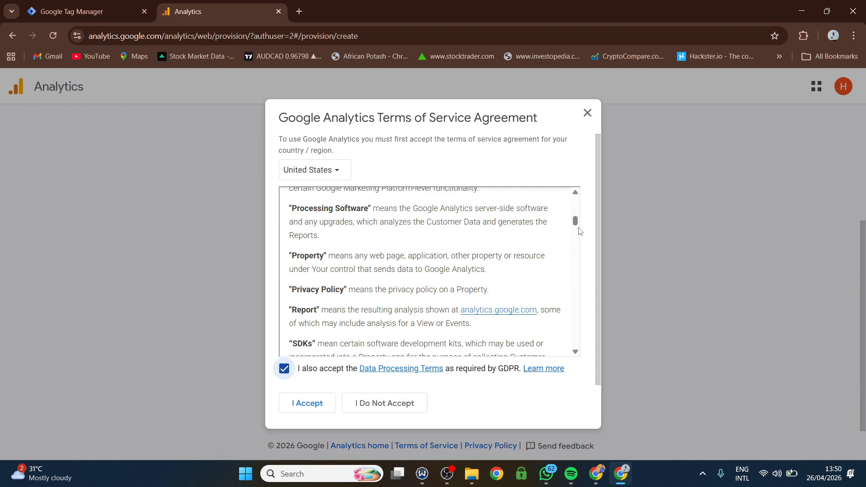
{"action": "left_click_drag", "start_coordinate": [577, 223], "coordinate": [585, 379]}
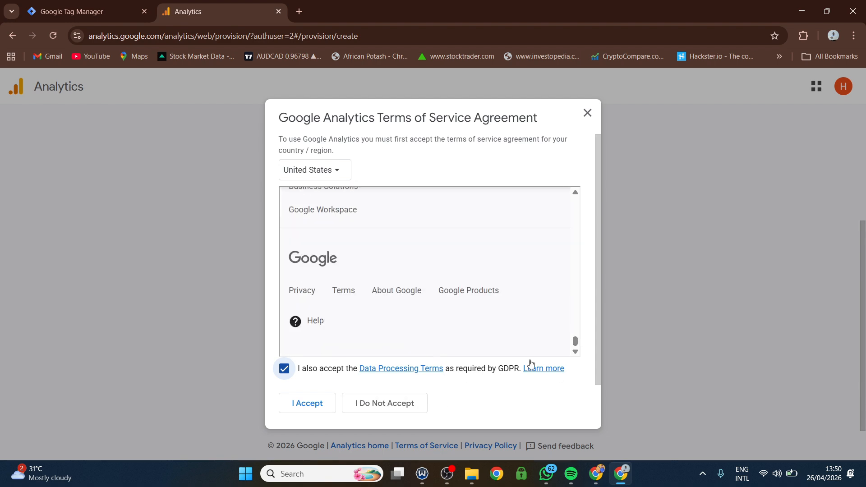
{"action": "scroll", "coordinate": [295, 307], "scroll_direction": "down", "scroll_amount": 1}
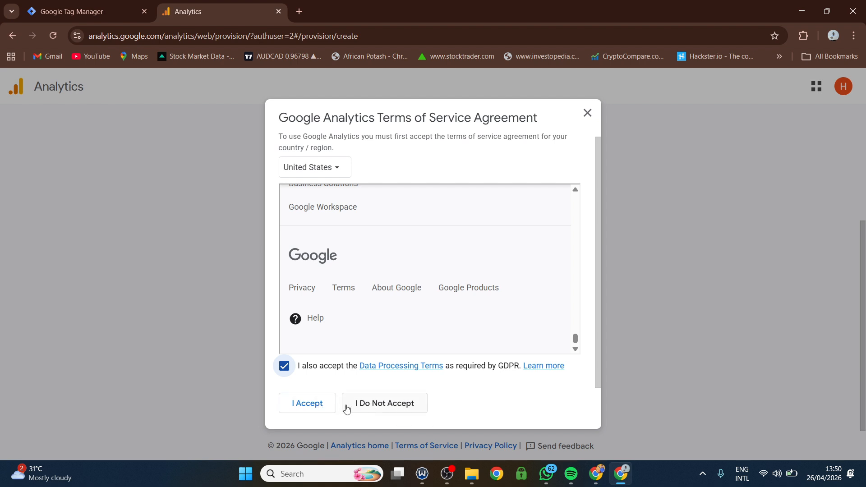
{"action": "left_click", "coordinate": [301, 405]}
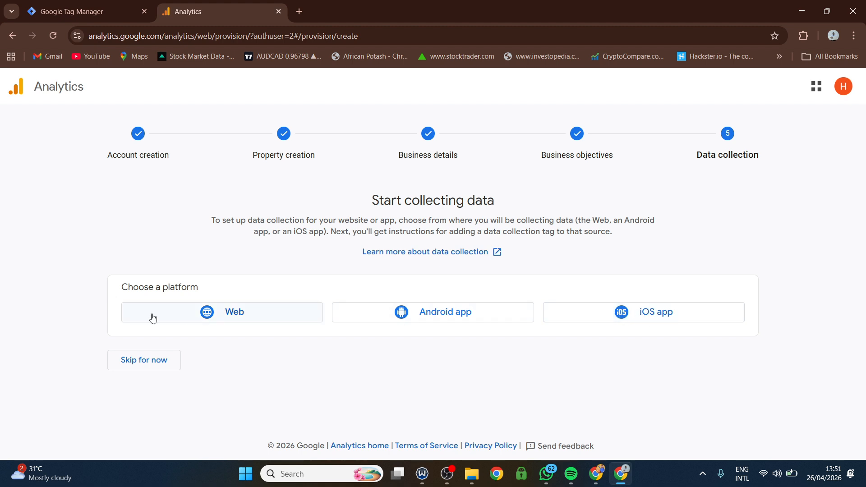
{"action": "left_click", "coordinate": [201, 313]}
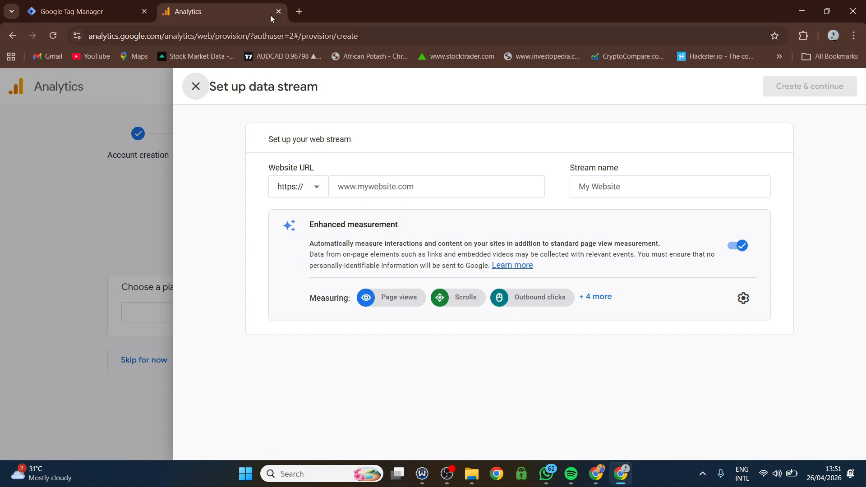
Step: Open the page spreemkt.com/watch in a new browser tab
{"action": "left_click", "coordinate": [300, 13]}
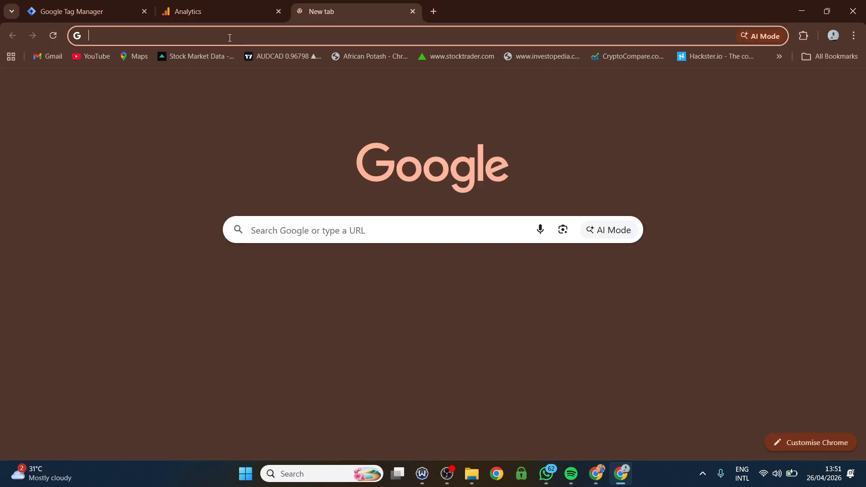
{"action": "type", "text": "sp"}
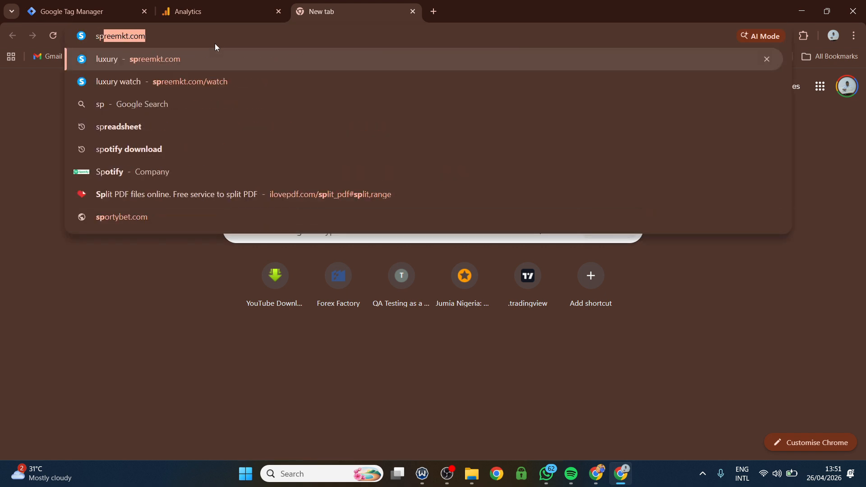
{"action": "left_click", "coordinate": [157, 36]}
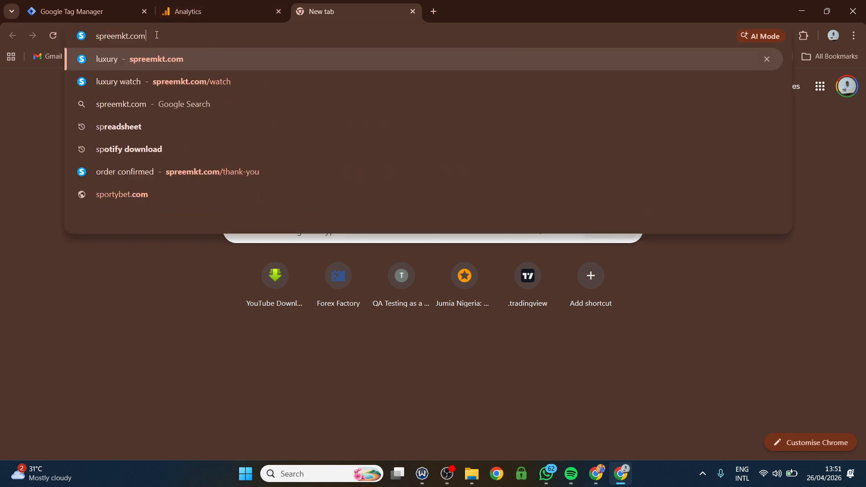
{"action": "left_click", "coordinate": [210, 105]}
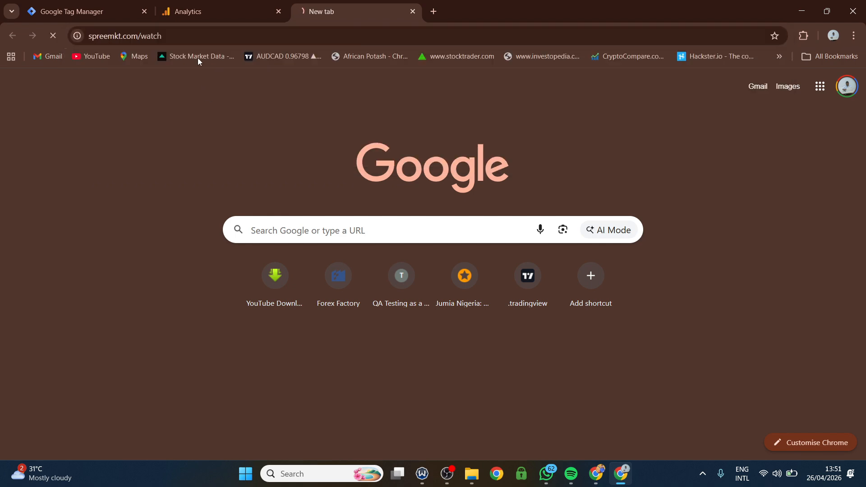
Step: Copy the spreemkt.com/watch page address and paste it as the web stream's website URL in Google Analytics
{"action": "left_click_drag", "start_coordinate": [190, 35], "coordinate": [103, 37]}
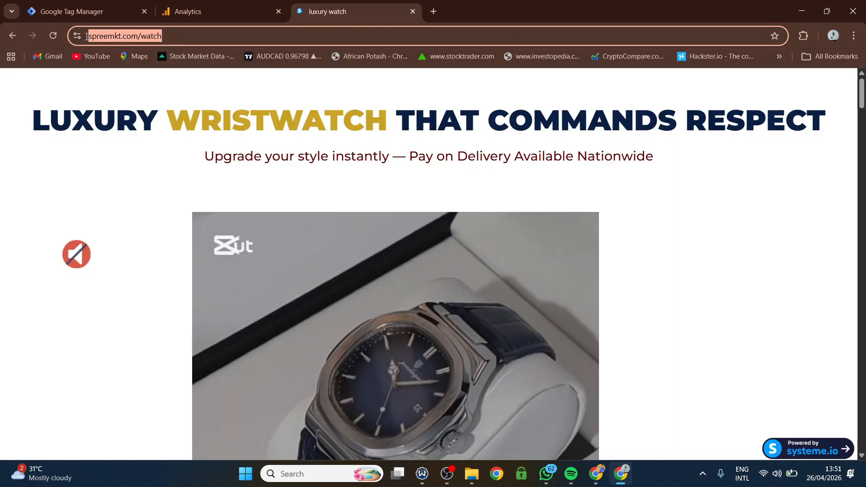
{"action": "right_click", "coordinate": [103, 36]}
{"action": "left_click", "coordinate": [153, 146]}
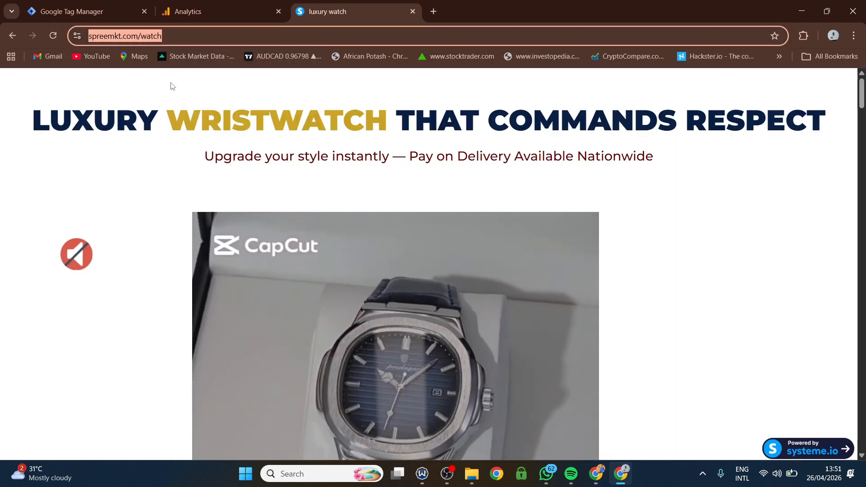
{"action": "left_click", "coordinate": [221, 11]}
{"action": "left_click", "coordinate": [363, 186]}
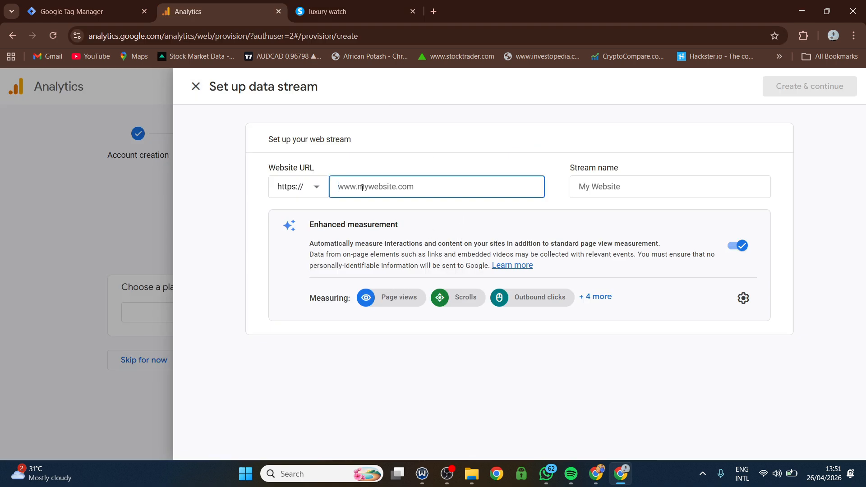
{"action": "right_click", "coordinate": [362, 186]}
{"action": "left_click", "coordinate": [397, 326]}
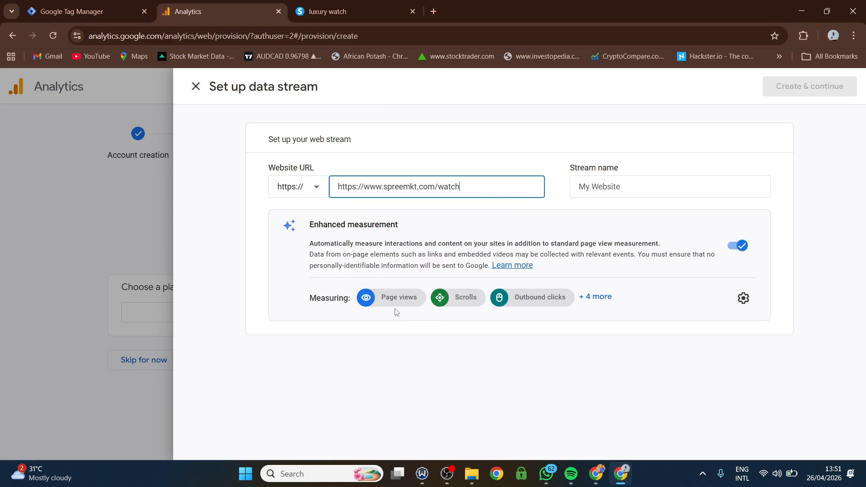
{"action": "left_click", "coordinate": [365, 186]}
{"action": "key", "text": "BackSpace"}
{"action": "key", "text": "BackSpace"}
{"action": "key", "text": "BackSpace"}
{"action": "key", "text": "BackSpace"}
{"action": "key", "text": "BackSpace"}
{"action": "key", "text": "BackSpace"}
{"action": "key", "text": "BackSpace"}
{"action": "key", "text": "BackSpace"}
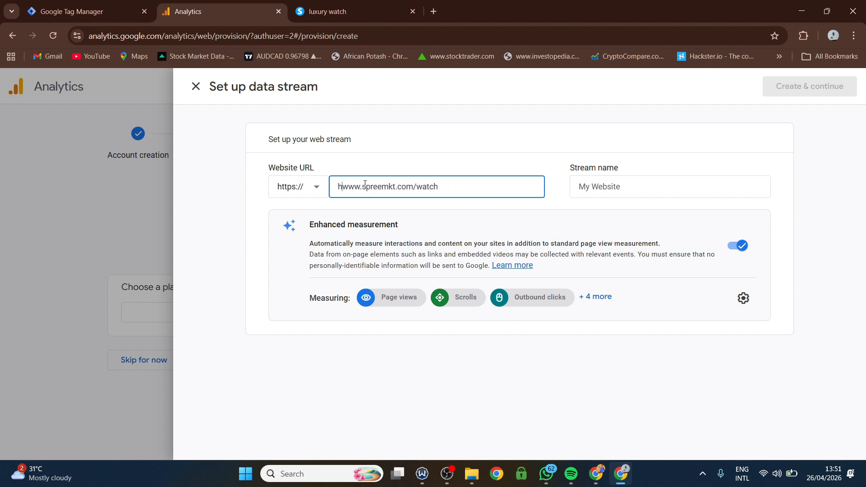
Step: Name the web data stream spreemkt
{"action": "left_click", "coordinate": [611, 183]}
{"action": "type", "text": "s"}
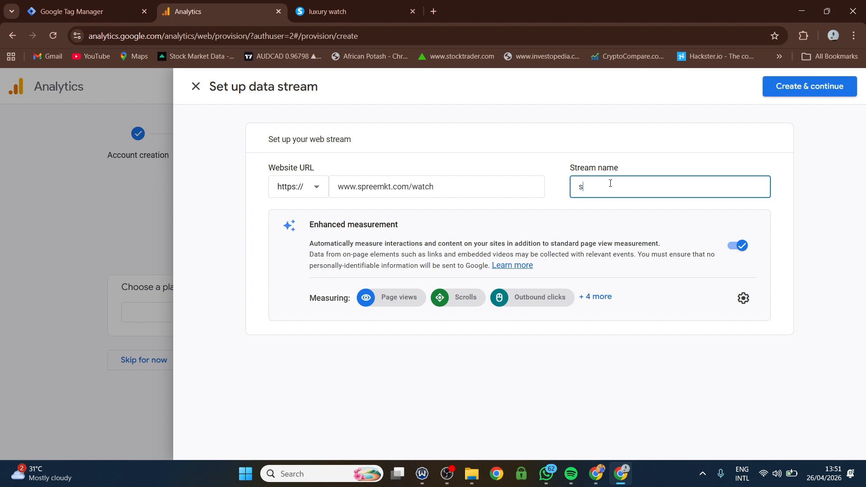
{"action": "type", "text": "preemkt"}
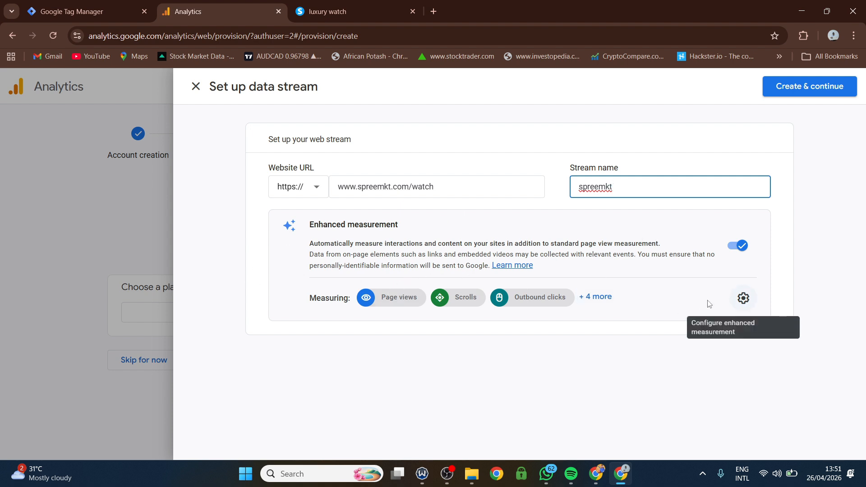
Step: Review and save the enhanced measurement settings with all options enabled, and create the data stream
{"action": "left_click", "coordinate": [744, 297]}
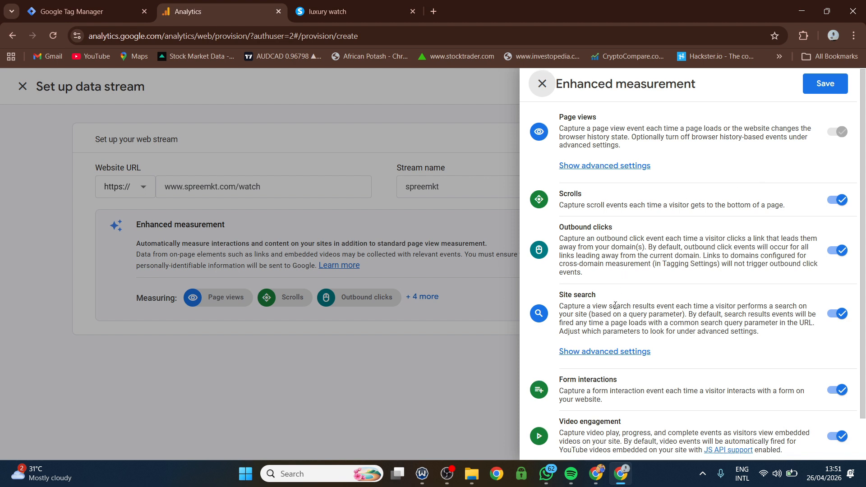
{"action": "scroll", "coordinate": [615, 306], "scroll_direction": "down", "scroll_amount": 1}
{"action": "scroll", "coordinate": [739, 312], "scroll_direction": "up", "scroll_amount": 1}
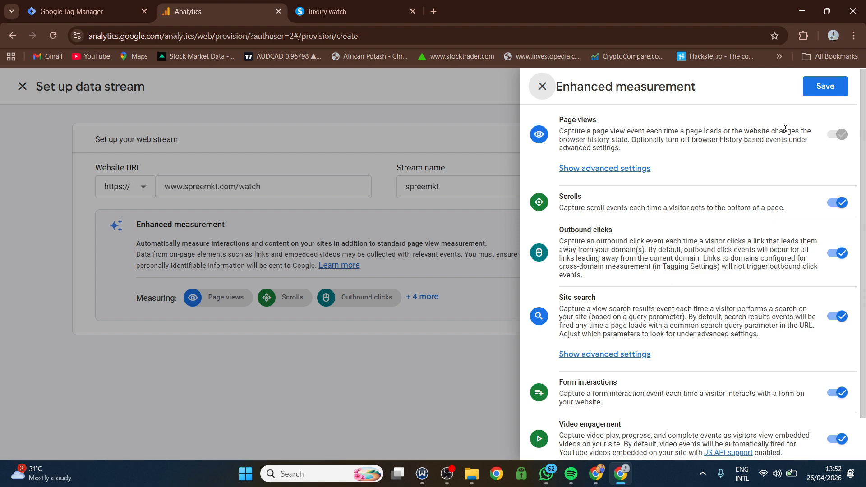
{"action": "left_click", "coordinate": [826, 87]}
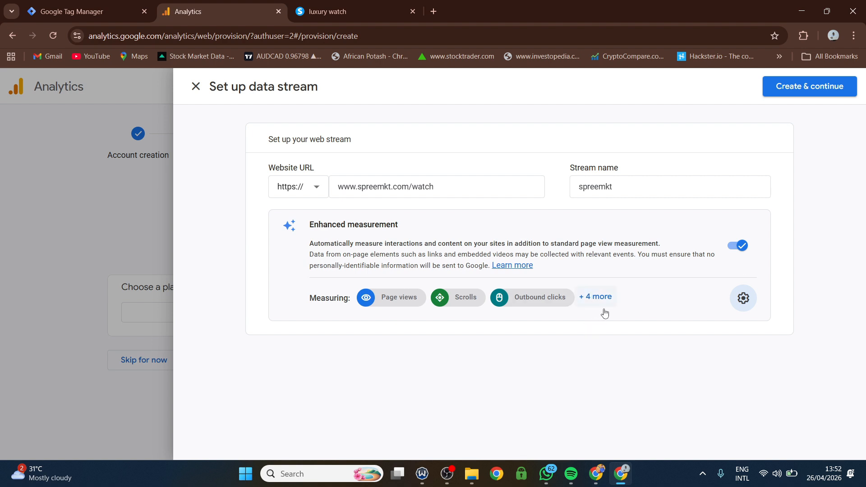
{"action": "left_click", "coordinate": [802, 89]}
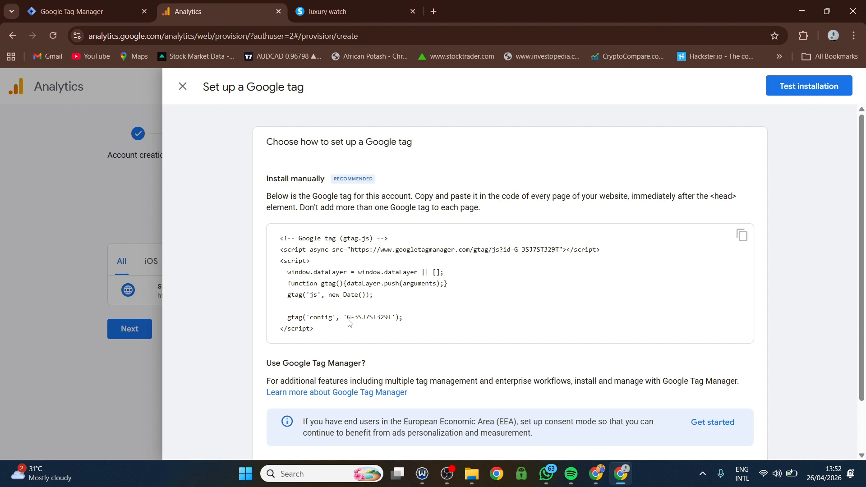
Step: Copy the measurement ID from the config line of the Google tag code
{"action": "left_click_drag", "start_coordinate": [348, 321], "coordinate": [394, 323]}
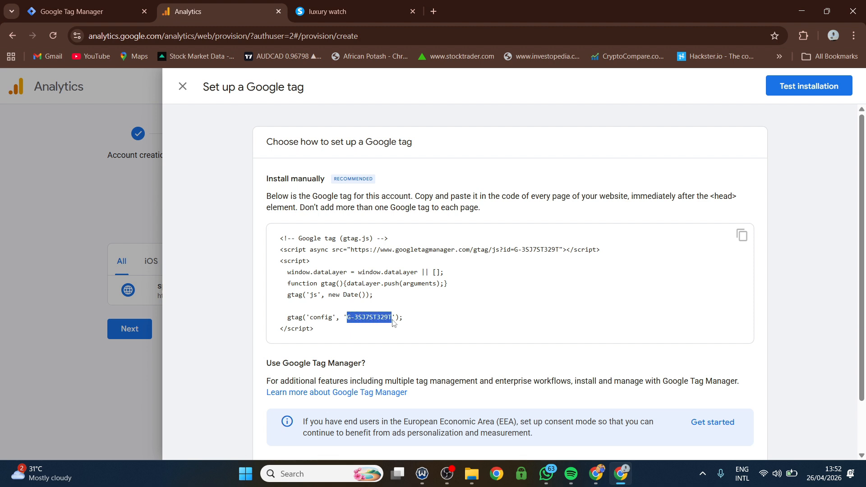
{"action": "right_click", "coordinate": [362, 320]}
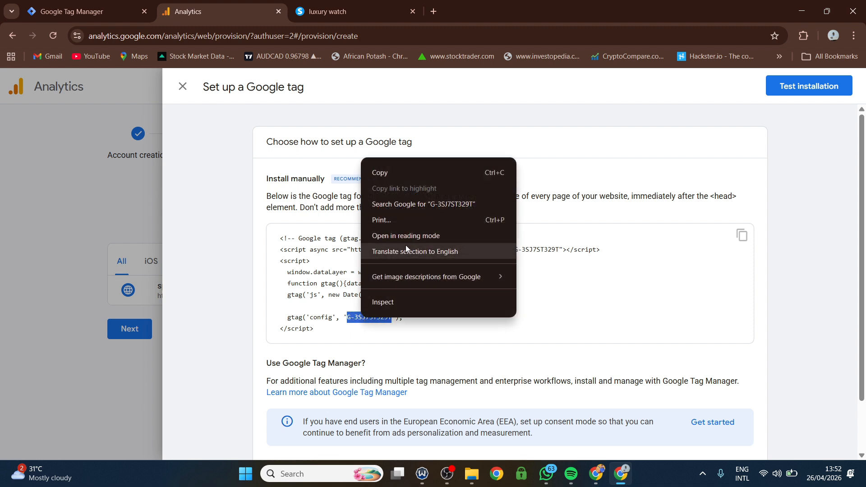
{"action": "left_click", "coordinate": [396, 172]}
{"action": "scroll", "coordinate": [582, 288], "scroll_direction": "down", "scroll_amount": 2}
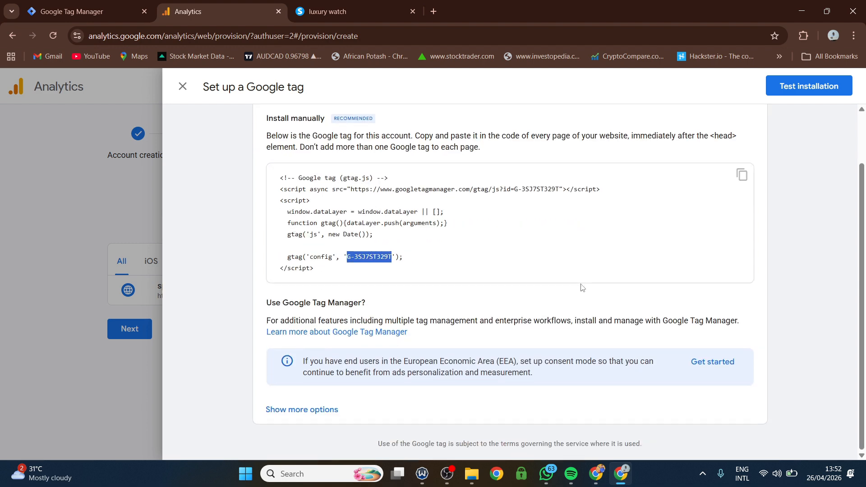
{"action": "scroll", "coordinate": [605, 310], "scroll_direction": "up", "scroll_amount": 2}
{"action": "scroll", "coordinate": [603, 310], "scroll_direction": "down", "scroll_amount": 2}
Step: Switch to Google Tag Manager and discard the unsaved untitled GA4 Event tag
{"action": "left_click", "coordinate": [62, 3]}
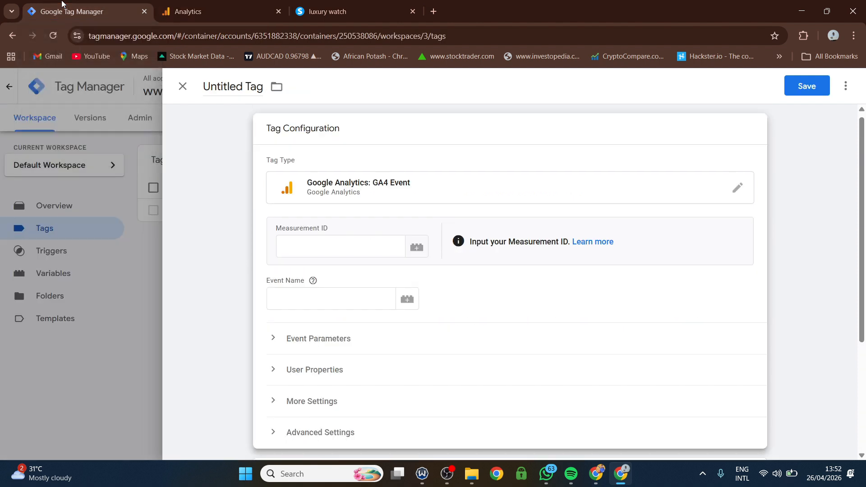
{"action": "left_click", "coordinate": [183, 87]}
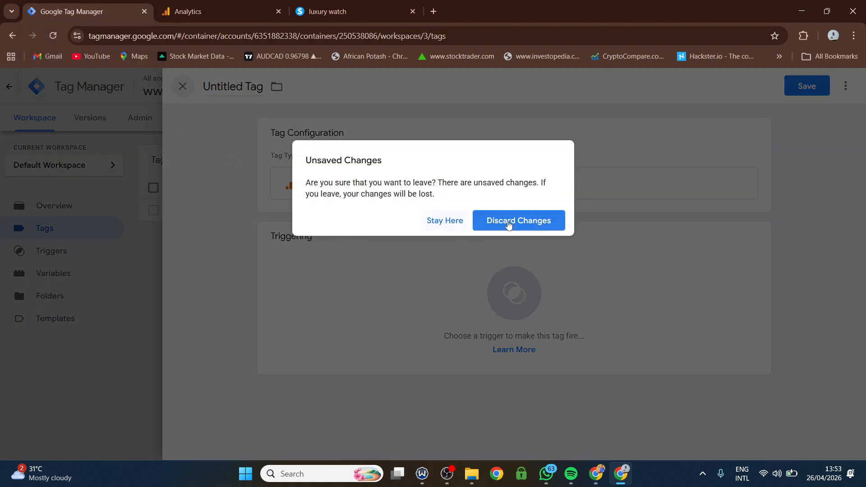
{"action": "left_click", "coordinate": [517, 225]}
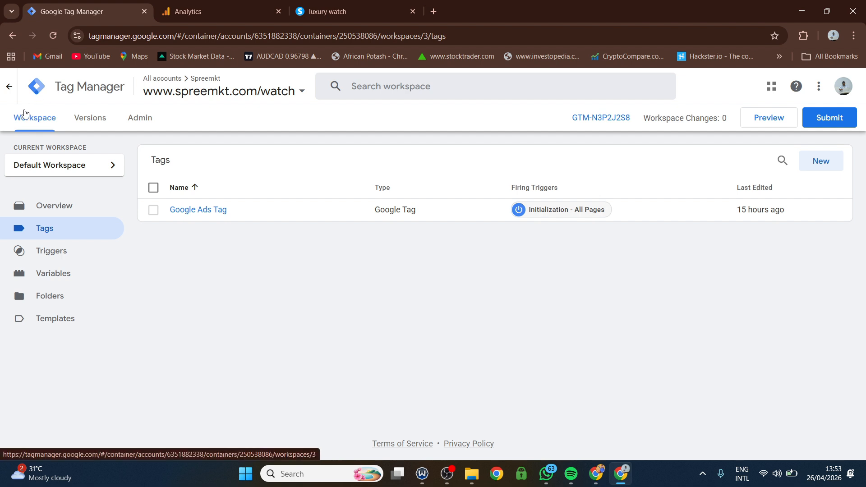
Step: Start a new tag in the workspace and choose Google Tag as its type
{"action": "left_click", "coordinate": [822, 165]}
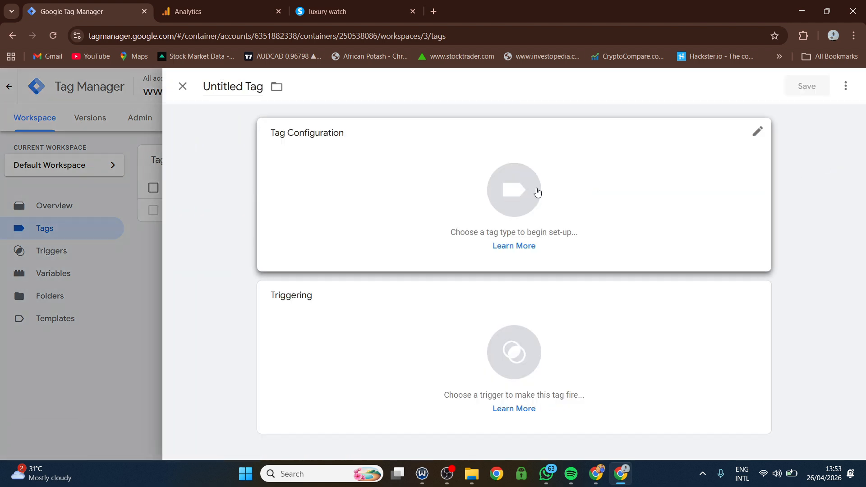
{"action": "left_click", "coordinate": [538, 191]}
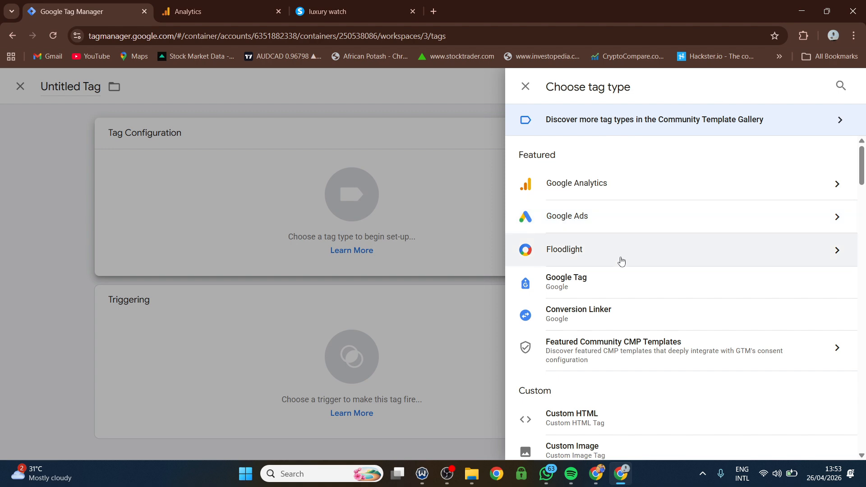
{"action": "left_click", "coordinate": [609, 285]}
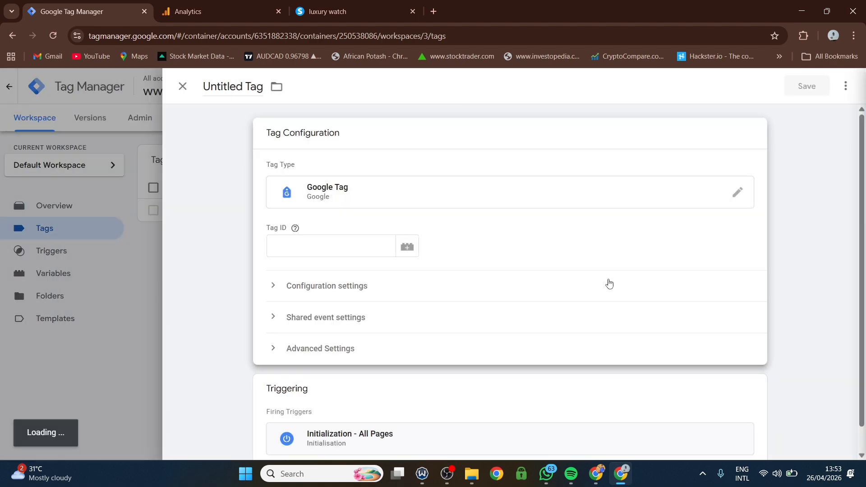
Step: Check the measurement ID in Google Analytics and paste it as the new Google Tag's Tag ID
{"action": "left_click", "coordinate": [288, 252]}
{"action": "right_click", "coordinate": [287, 252]}
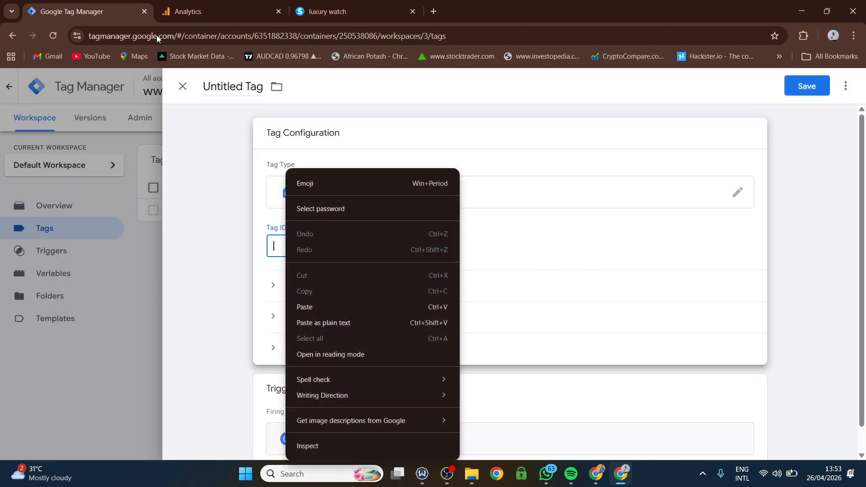
{"action": "key", "text": "Escape"}
{"action": "left_click", "coordinate": [209, 13]}
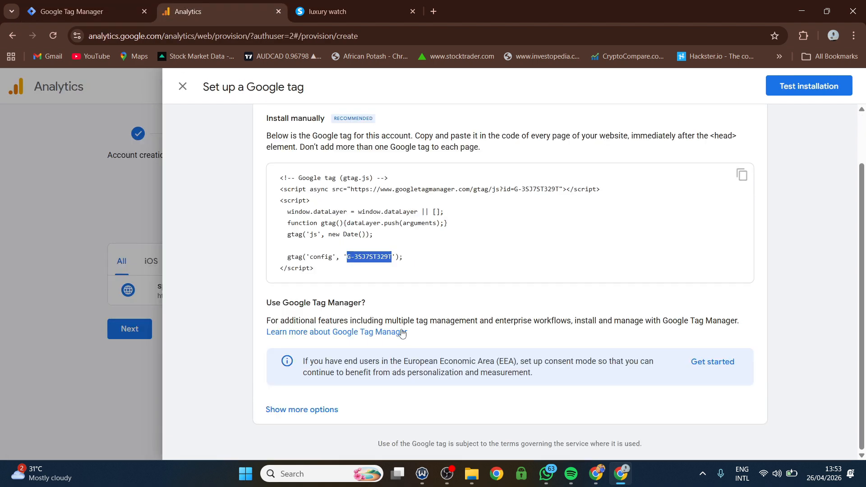
{"action": "left_click", "coordinate": [98, 8]}
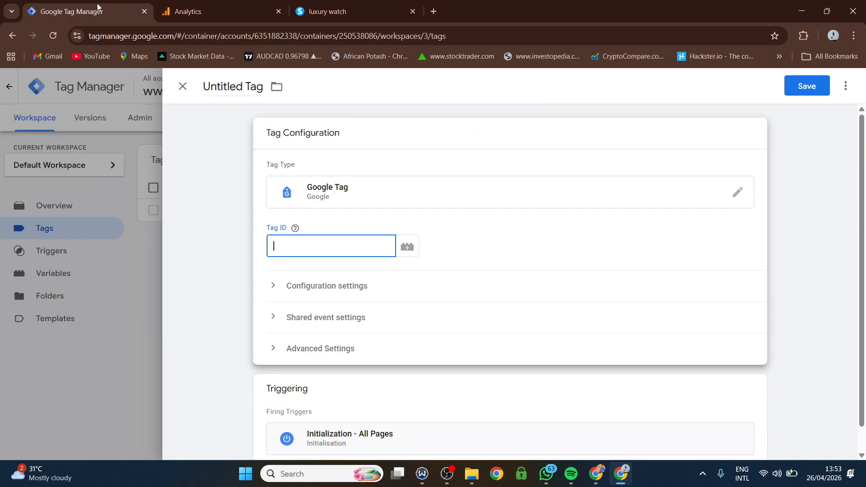
{"action": "left_click", "coordinate": [290, 246]}
{"action": "right_click", "coordinate": [291, 249]}
{"action": "left_click", "coordinate": [310, 307]}
Step: Rename the untitled tag to Google Analytics Tag and try to save it with the Initialization - All Pages trigger
{"action": "left_click_drag", "start_coordinate": [242, 86], "coordinate": [199, 92]}
{"action": "left_click", "coordinate": [241, 86]}
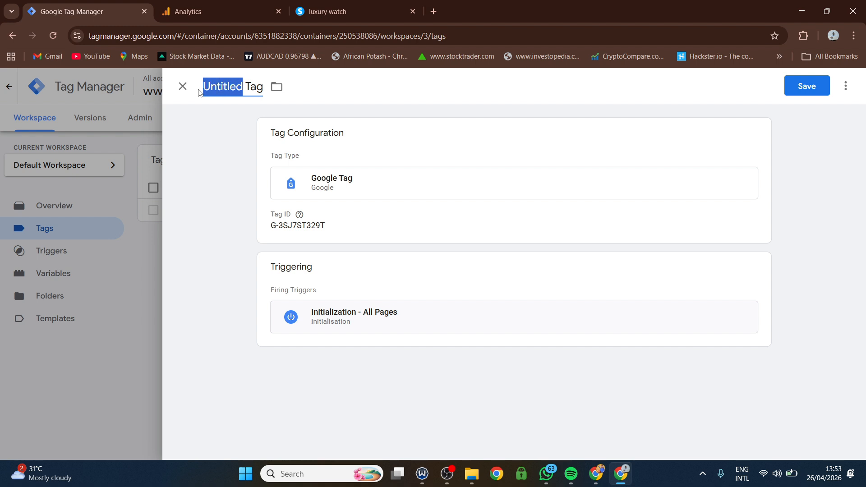
{"action": "type", "text": "Google"}
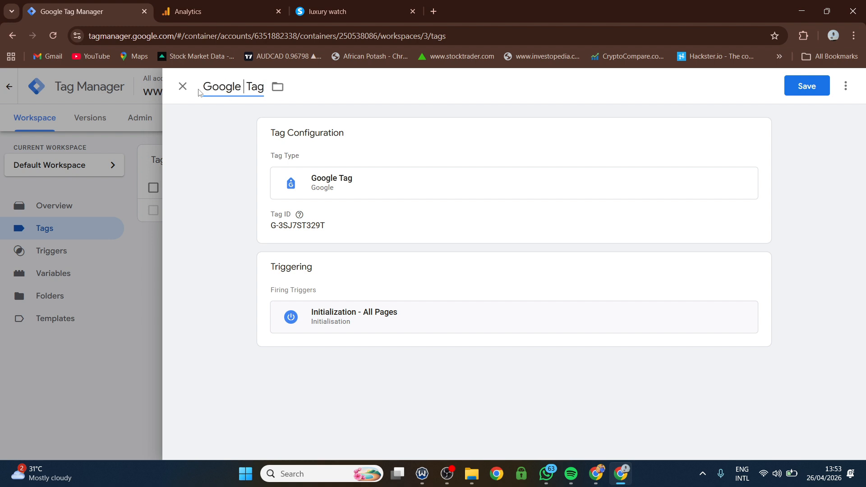
{"action": "type", "text": " Analytics"}
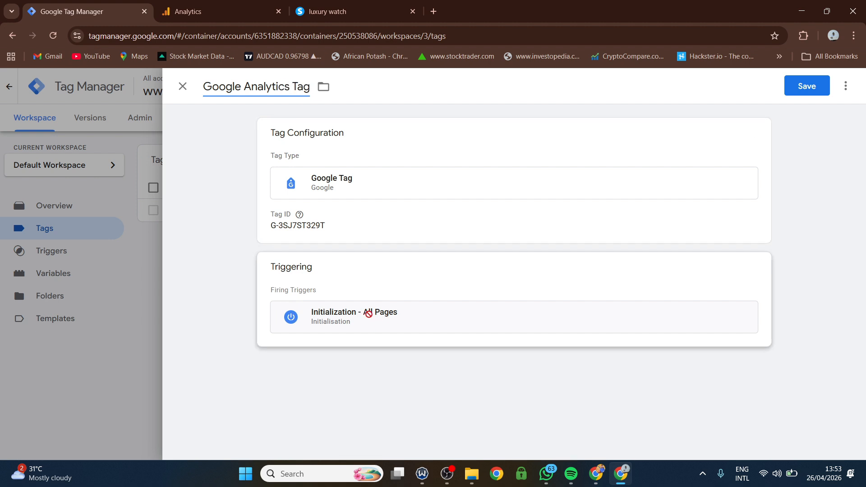
{"action": "left_click", "coordinate": [807, 86]}
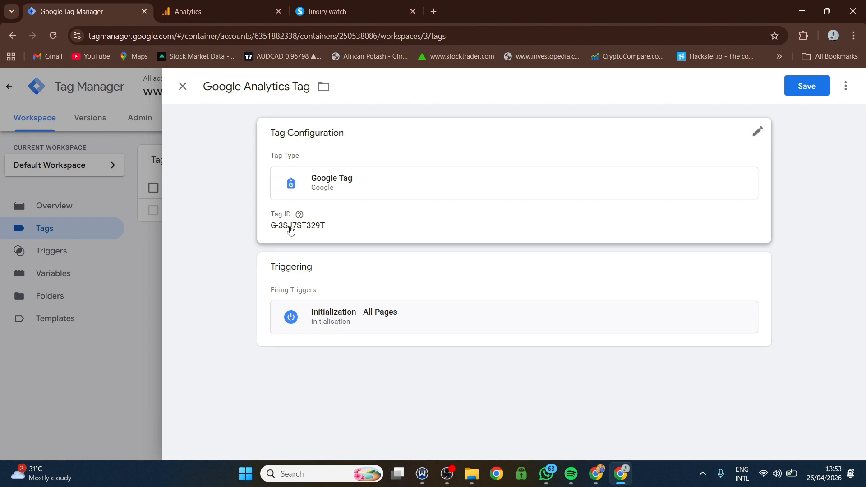
Step: Reopen the tag configuration for editing and copy the measurement ID again from the Google tag code in Analytics
{"action": "left_click", "coordinate": [756, 133]}
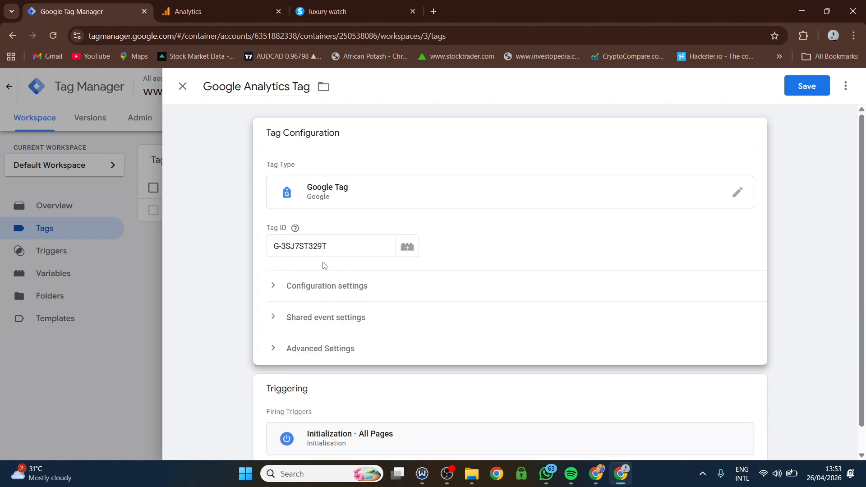
{"action": "left_click", "coordinate": [173, 6]}
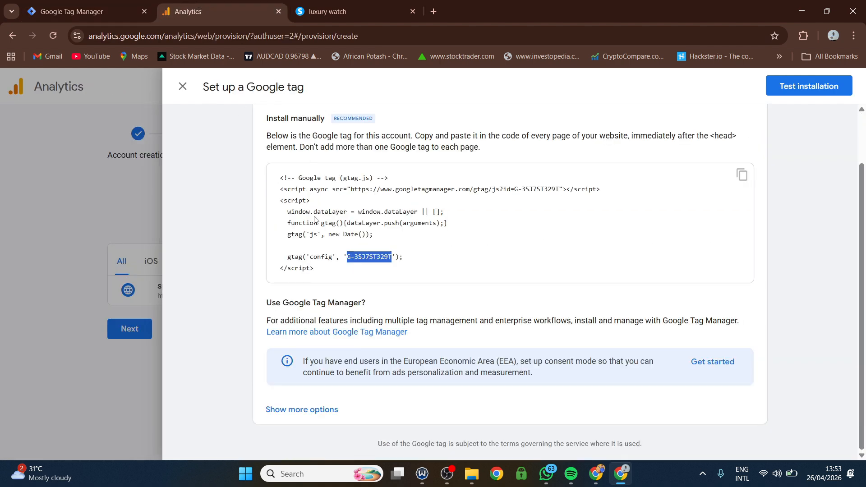
{"action": "left_click", "coordinate": [357, 263]}
{"action": "left_click_drag", "start_coordinate": [348, 262], "coordinate": [391, 263]}
{"action": "right_click", "coordinate": [365, 261]}
{"action": "left_click", "coordinate": [388, 269]}
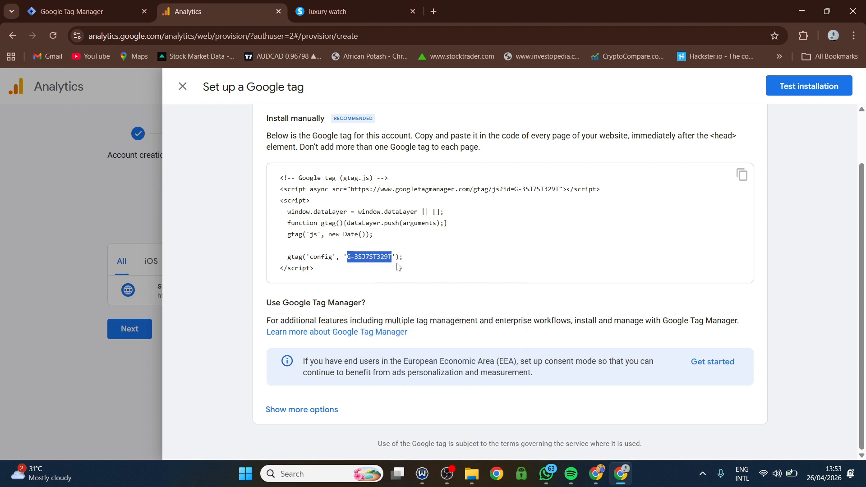
Step: Replace the Tag ID of the Google Analytics Tag with the freshly copied measurement ID and try saving again
{"action": "left_click", "coordinate": [79, 3]}
{"action": "left_click_drag", "start_coordinate": [362, 249], "coordinate": [266, 248]}
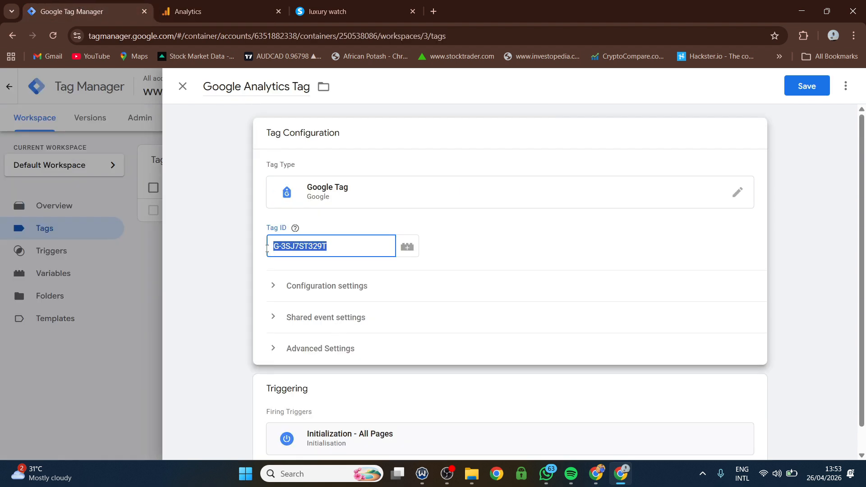
{"action": "right_click", "coordinate": [290, 248]}
{"action": "left_click", "coordinate": [317, 236]}
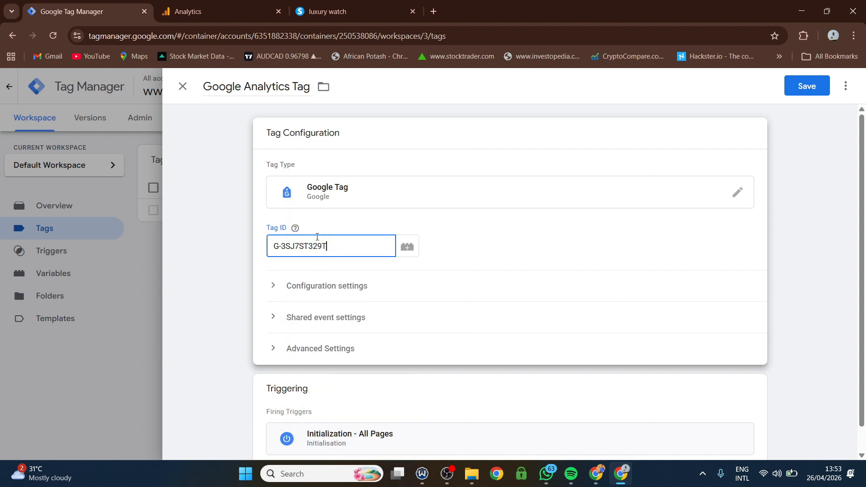
{"action": "left_click", "coordinate": [805, 88]}
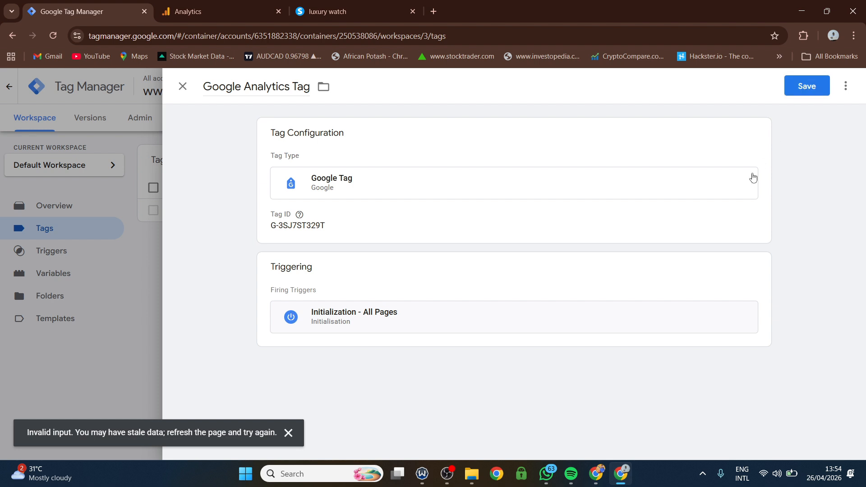
Step: Reload the Tag Manager page and open the existing Google Ads Tag to view its configuration
{"action": "left_click", "coordinate": [52, 36]}
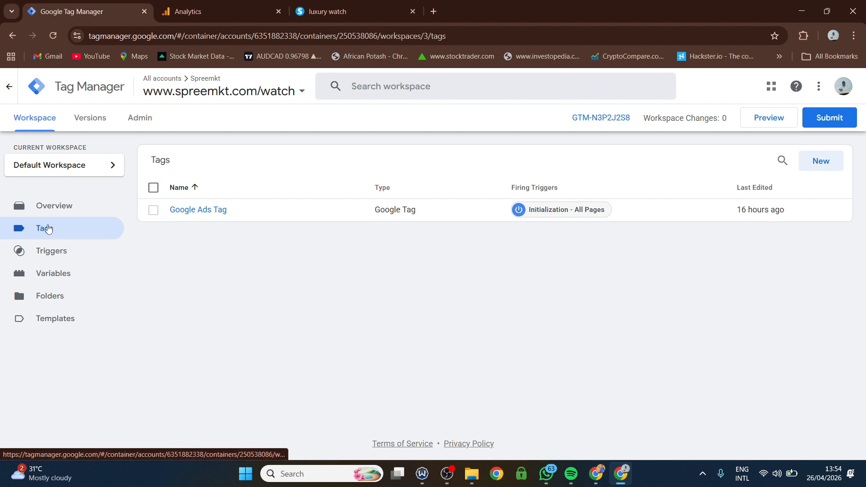
{"action": "left_click", "coordinate": [202, 210]}
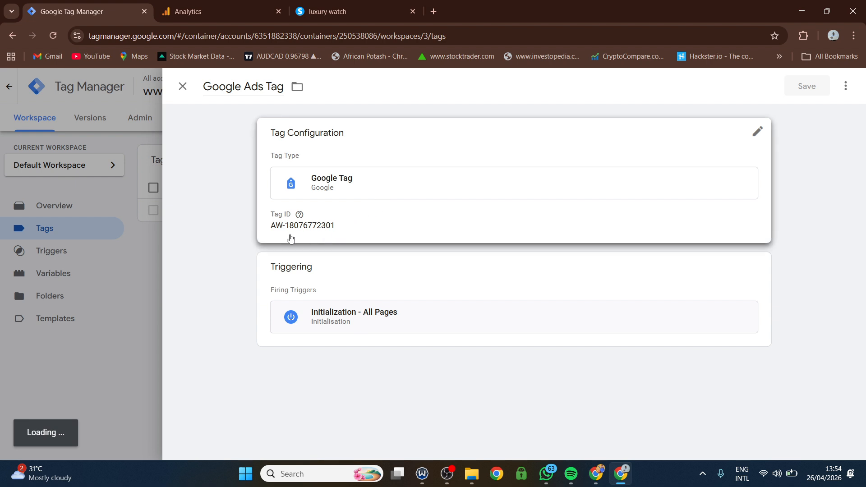
Step: Close the Google tag setup page in Analytics and the Google Ads Tag's details in Tag Manager
{"action": "left_click", "coordinate": [205, 5]}
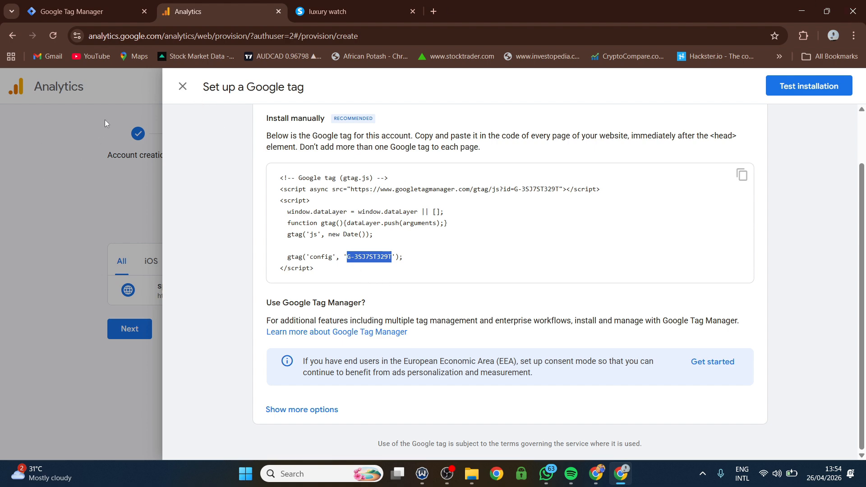
{"action": "left_click", "coordinate": [183, 87]}
{"action": "key", "text": "ctrl+shift+Tab"}
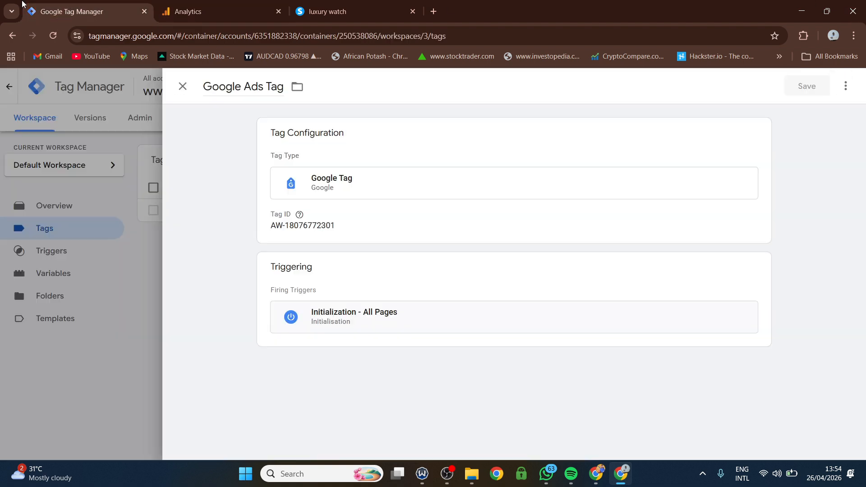
{"action": "left_click", "coordinate": [183, 87]}
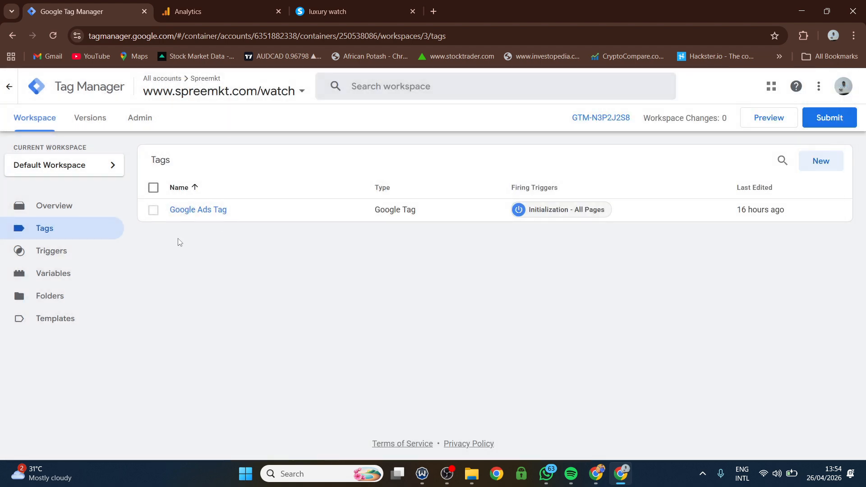
Step: Create a new tag of type Google Tag and paste the copied measurement ID as its Tag ID
{"action": "left_click", "coordinate": [815, 163]}
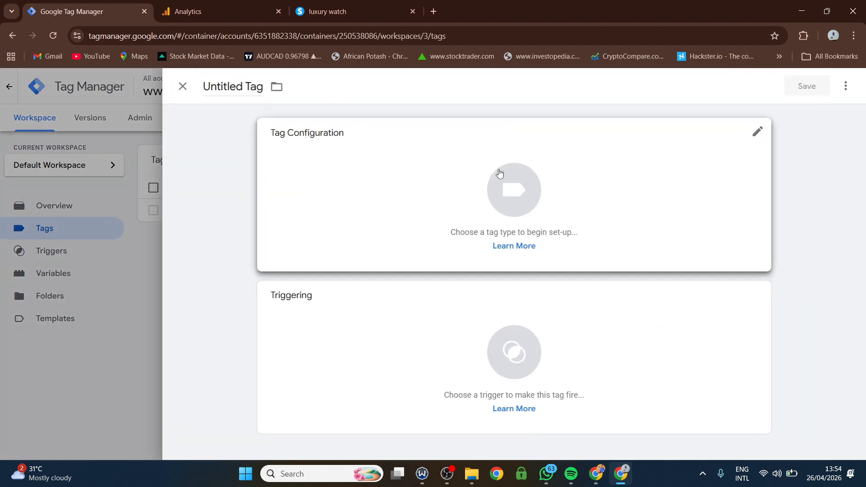
{"action": "left_click", "coordinate": [506, 189]}
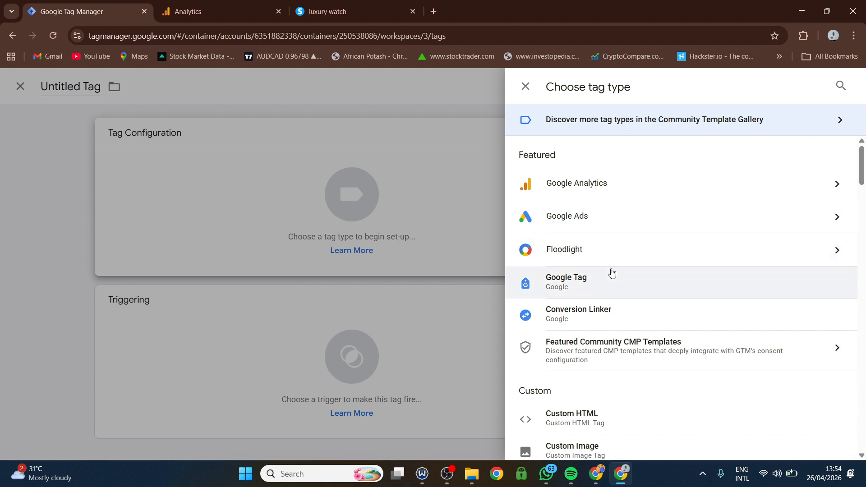
{"action": "left_click", "coordinate": [604, 281]}
{"action": "left_click", "coordinate": [312, 246]}
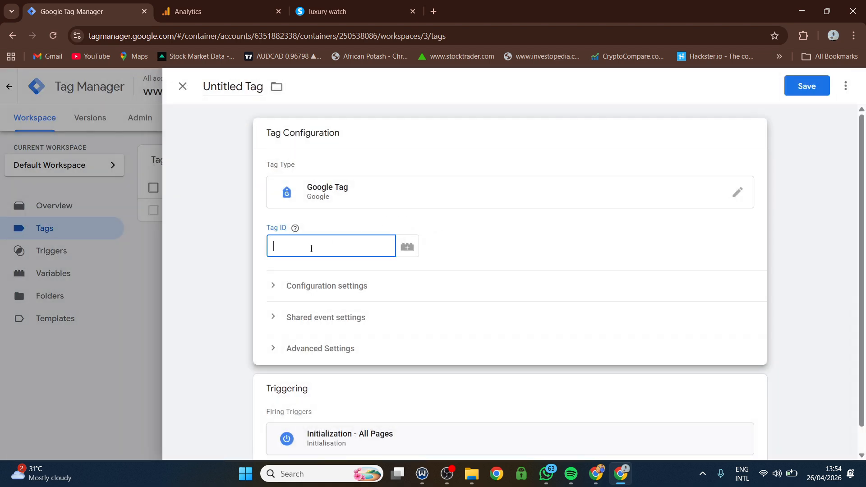
{"action": "right_click", "coordinate": [310, 242]}
{"action": "left_click", "coordinate": [374, 306]}
{"action": "scroll", "coordinate": [405, 380], "scroll_direction": "down", "scroll_amount": 1}
{"action": "scroll", "coordinate": [331, 250], "scroll_direction": "up", "scroll_amount": 1}
Step: Rename the untitled tag to Google analytics Tag and save it
{"action": "double_click", "coordinate": [244, 86]}
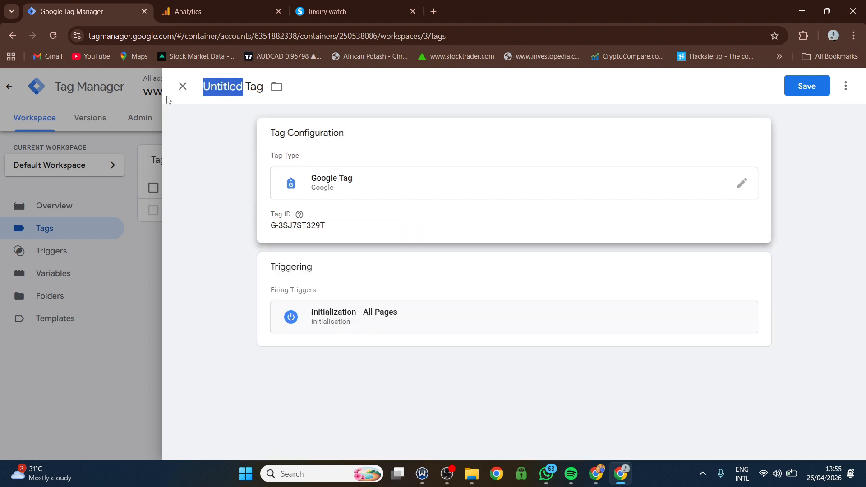
{"action": "type", "text": "Google analy"}
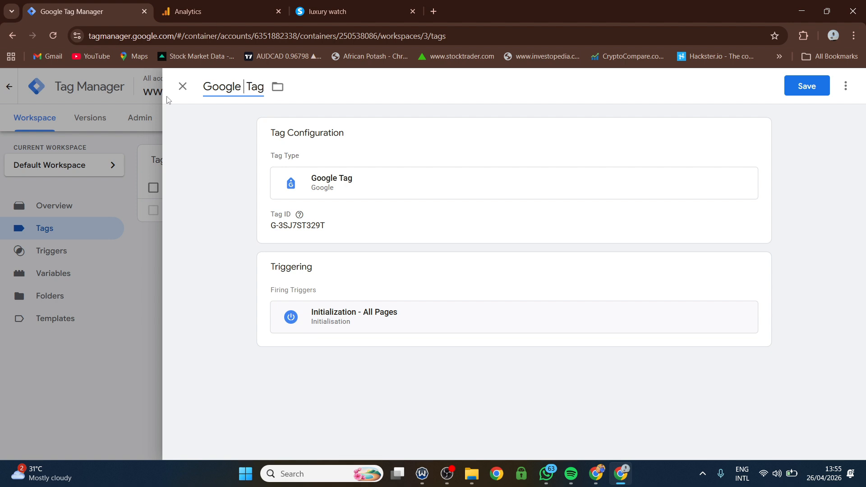
{"action": "type", "text": "tics"}
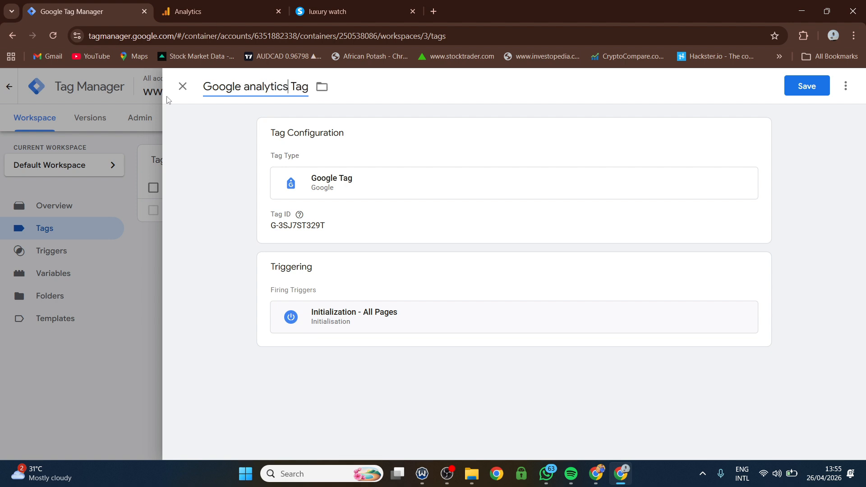
{"action": "left_click", "coordinate": [806, 85]}
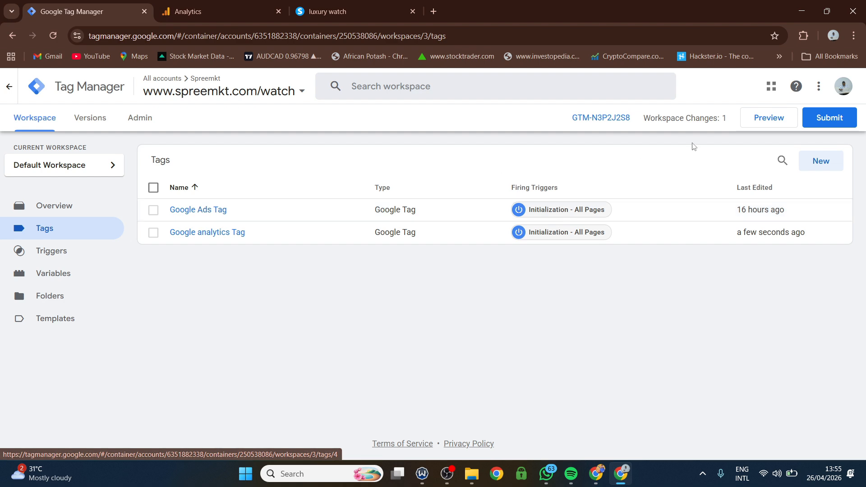
Step: Submit the workspace changes and publish them to the Live environment without a version name or description
{"action": "left_click", "coordinate": [823, 118]}
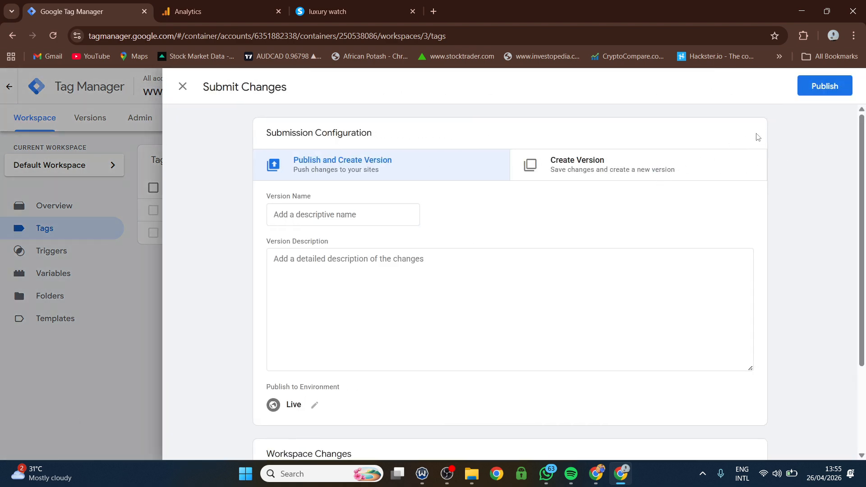
{"action": "left_click", "coordinate": [820, 85]}
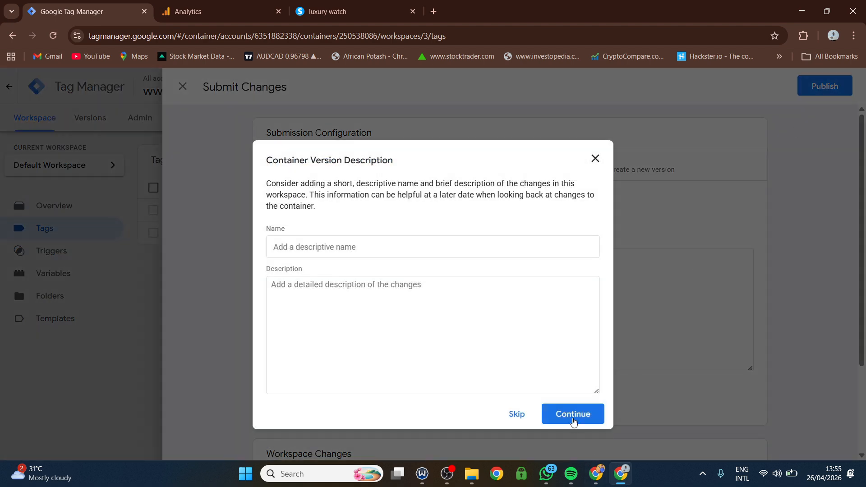
{"action": "left_click", "coordinate": [573, 414]}
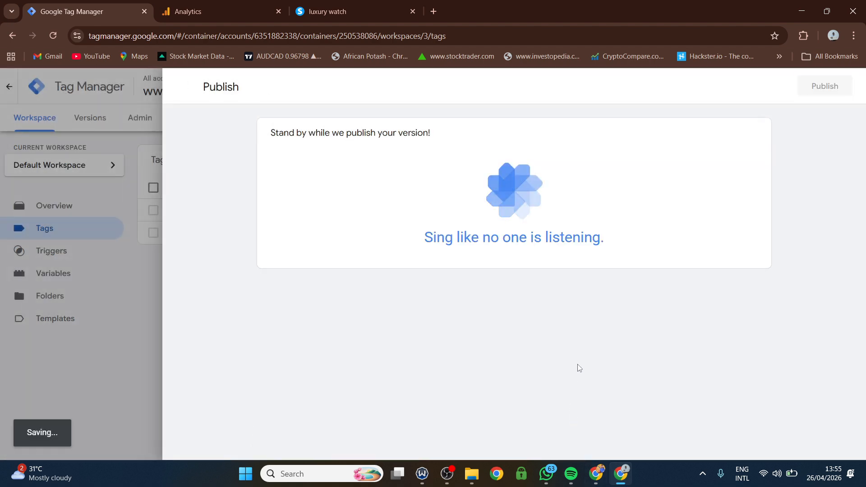
Step: Review the spreemkt web stream details in Analytics for the data collection status and measured events
{"action": "left_click", "coordinate": [193, 9]}
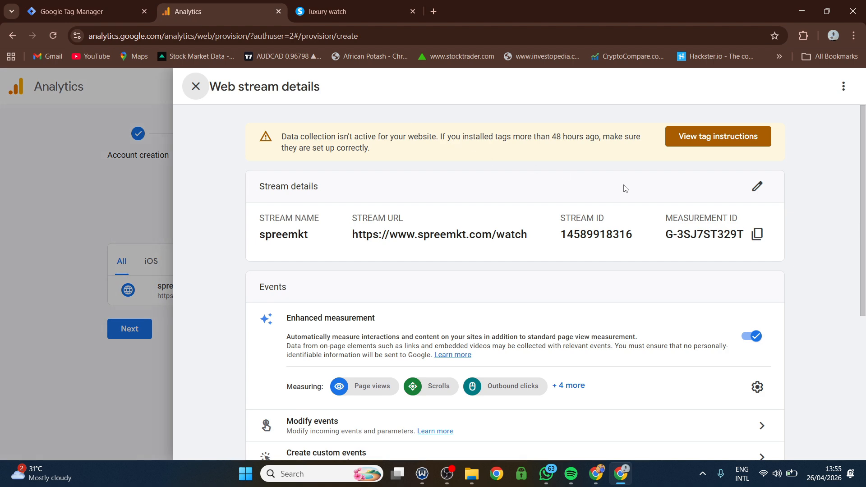
{"action": "scroll", "coordinate": [503, 298], "scroll_direction": "down", "scroll_amount": 5}
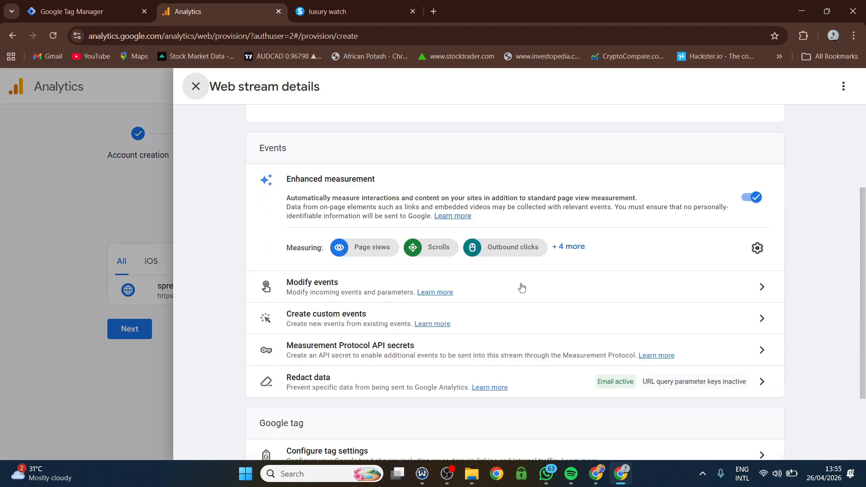
{"action": "scroll", "coordinate": [602, 309], "scroll_direction": "up", "scroll_amount": 5}
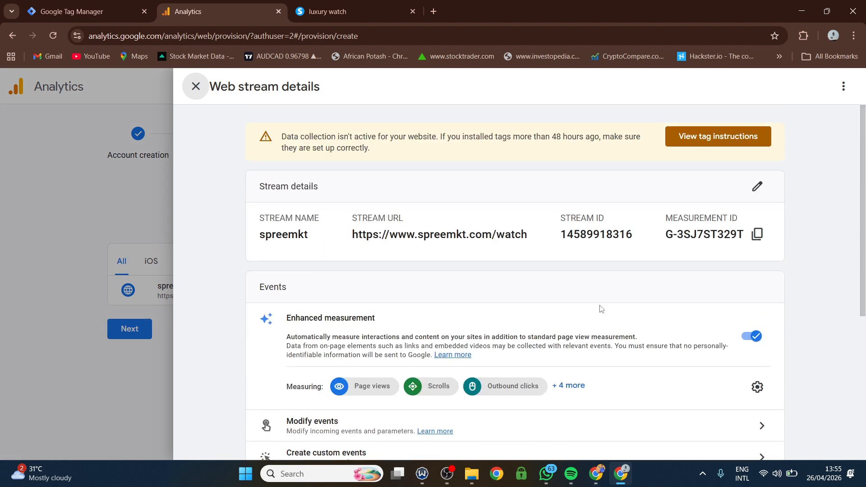
Step: Close the published version's details in Tag Manager, return to the workspace and start previewing the container
{"action": "key", "text": "ctrl+shift+Tab"}
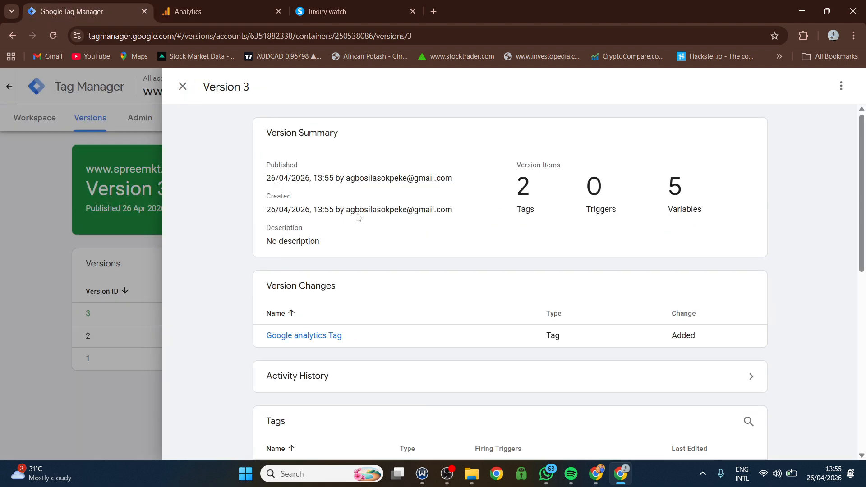
{"action": "left_click", "coordinate": [183, 86]}
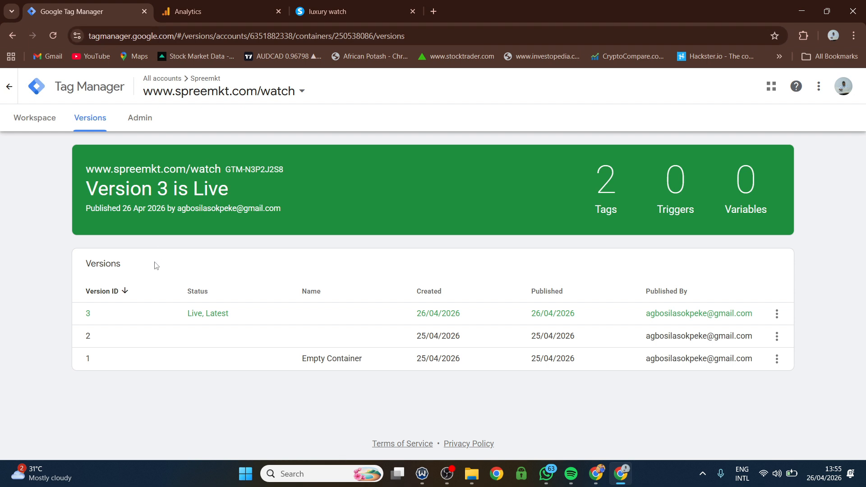
{"action": "left_click", "coordinate": [28, 122]}
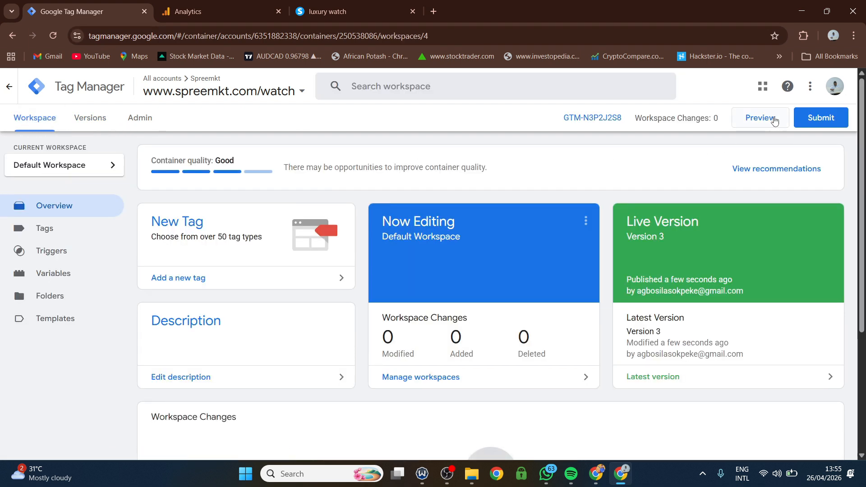
{"action": "left_click", "coordinate": [763, 125]}
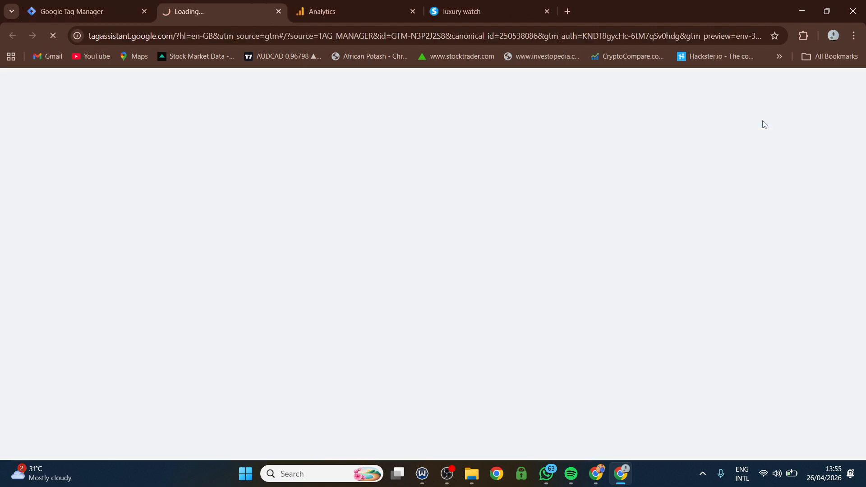
Step: Copy the web address of the luxury watch page and return to Tag Manager
{"action": "left_click", "coordinate": [445, 5]}
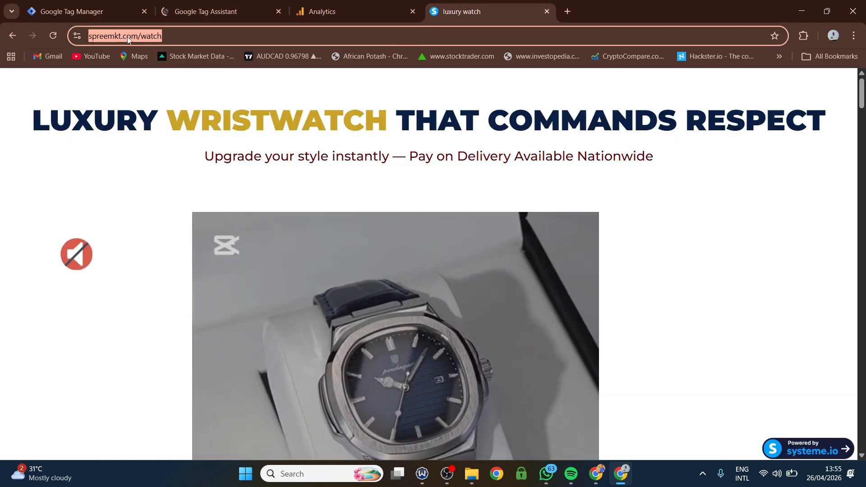
{"action": "right_click", "coordinate": [134, 40]}
{"action": "left_click", "coordinate": [181, 144]}
{"action": "left_click", "coordinate": [31, 9]}
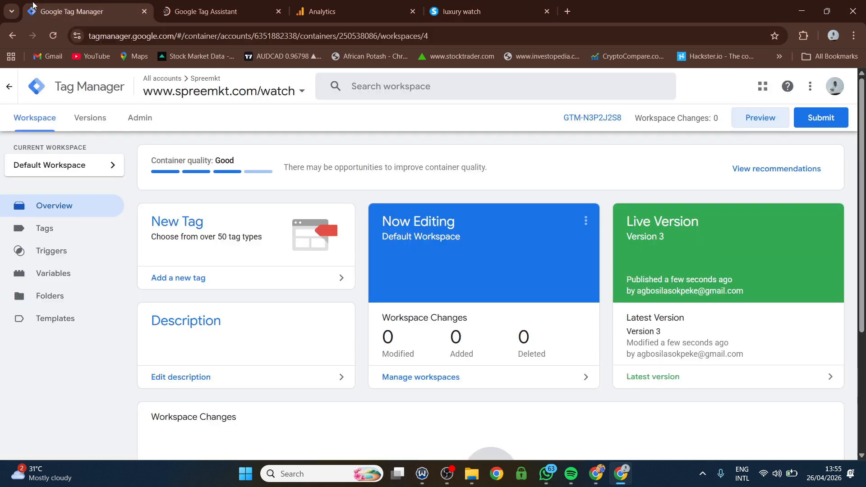
{"action": "left_click", "coordinate": [231, 12]}
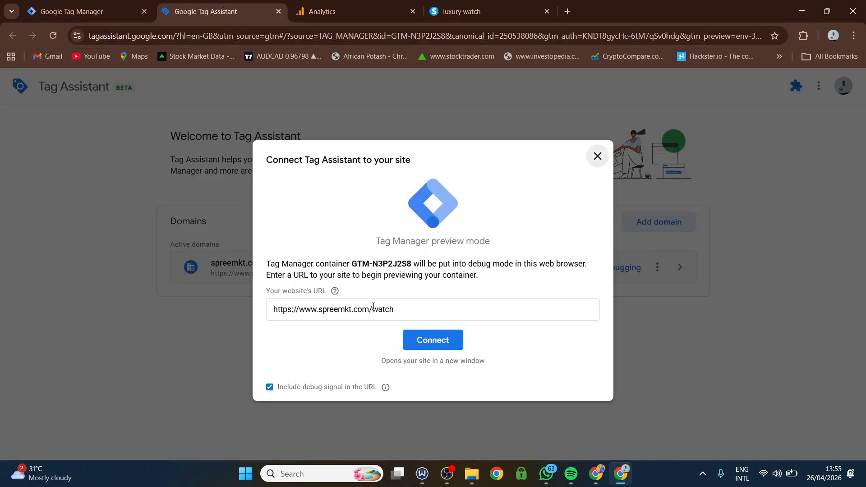
{"action": "left_click", "coordinate": [433, 340]}
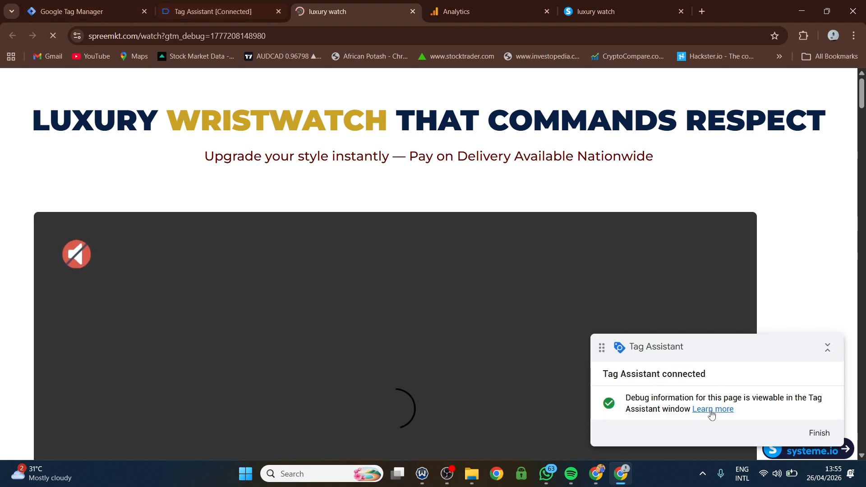
{"action": "left_click", "coordinate": [212, 11]}
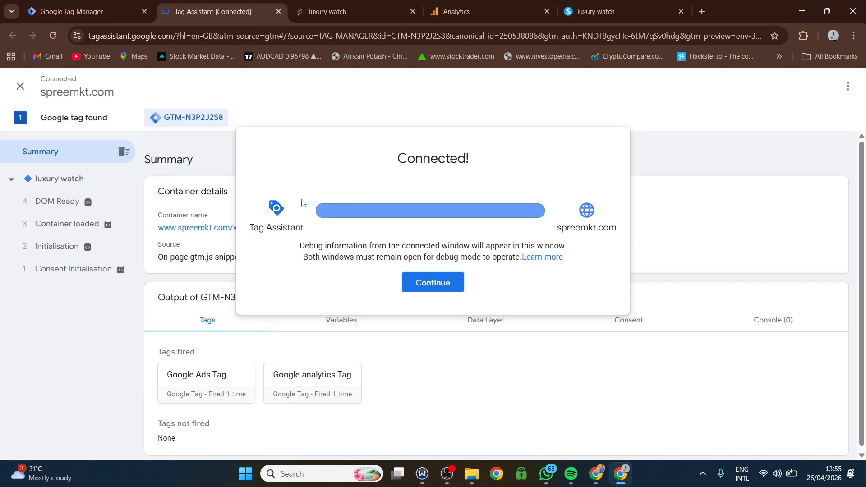
{"action": "left_click", "coordinate": [435, 283]}
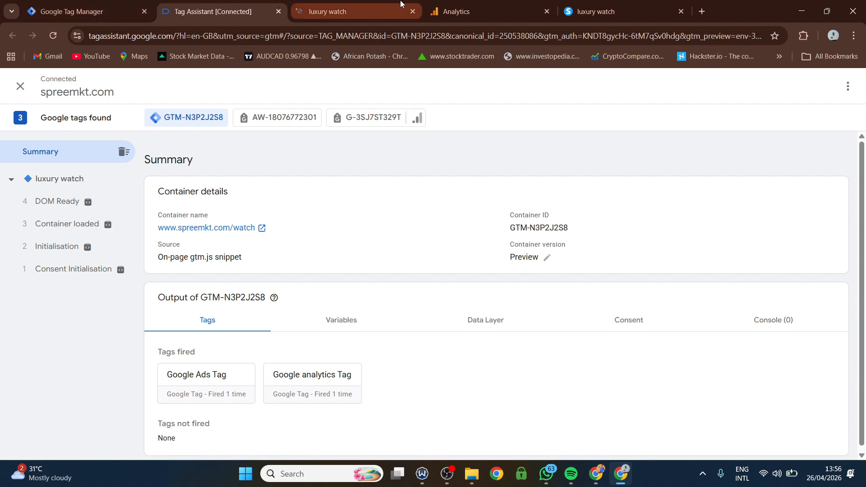
Step: Check the web stream details in Analytics, close them and complete the Data collection stage of the setup
{"action": "left_click", "coordinate": [474, 11]}
{"action": "scroll", "coordinate": [461, 260], "scroll_direction": "down", "scroll_amount": 4}
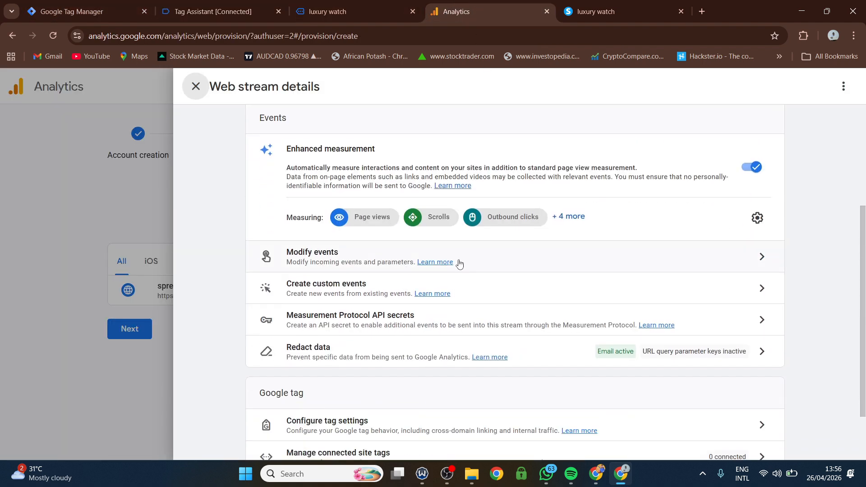
{"action": "scroll", "coordinate": [458, 261], "scroll_direction": "down", "scroll_amount": 2}
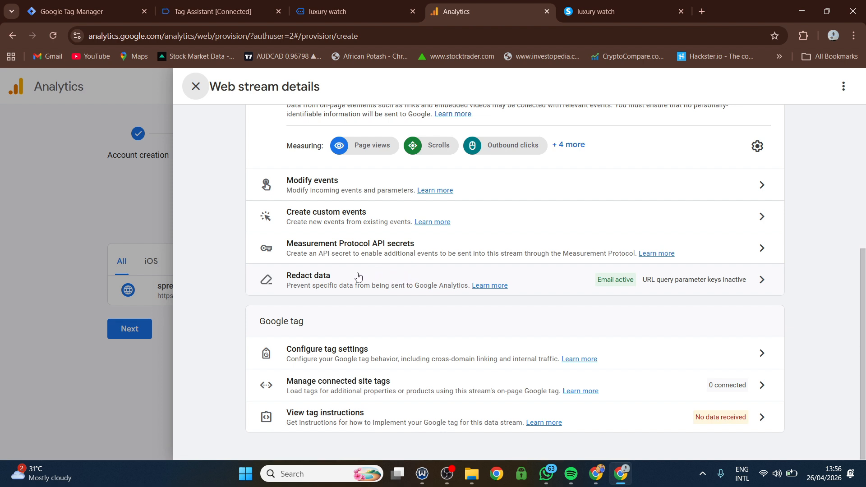
{"action": "left_click", "coordinate": [195, 86]}
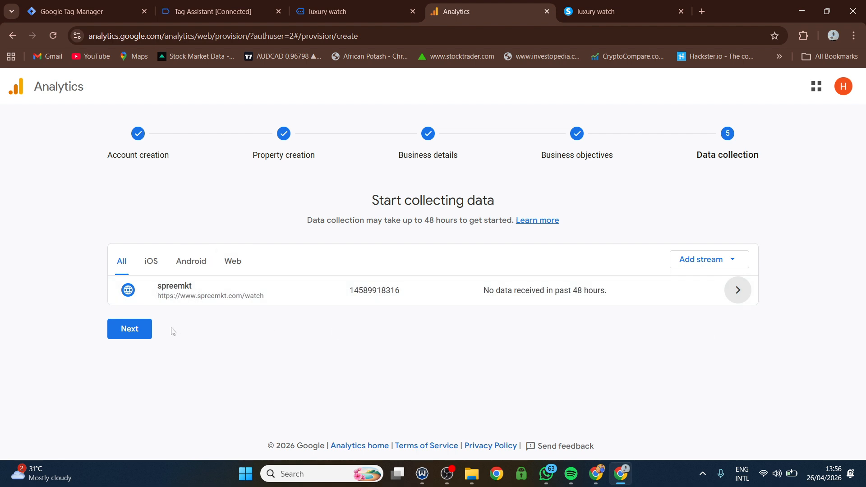
{"action": "left_click", "coordinate": [119, 333]}
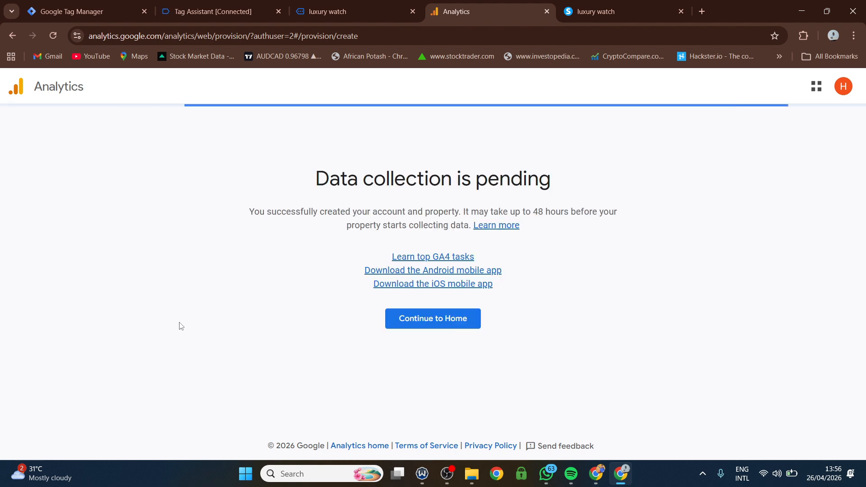